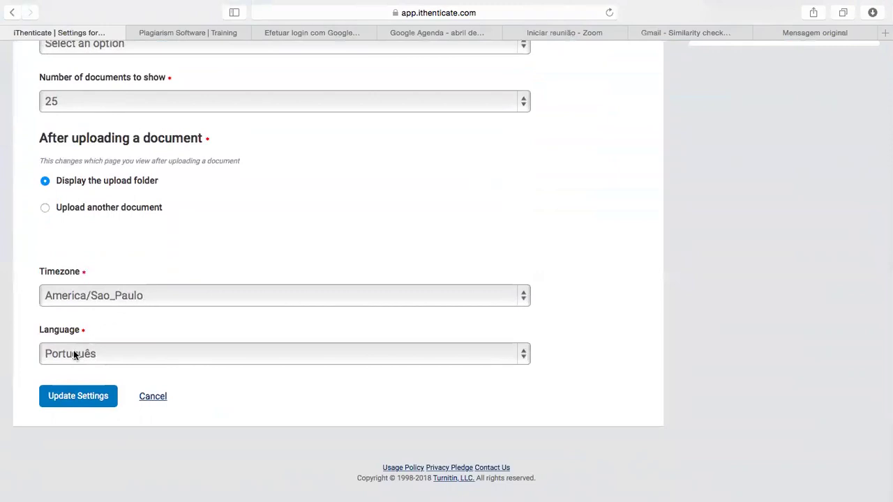
# - Save the updated account settings, then show all open windows in Mission Control
pyautogui.click(81, 397)
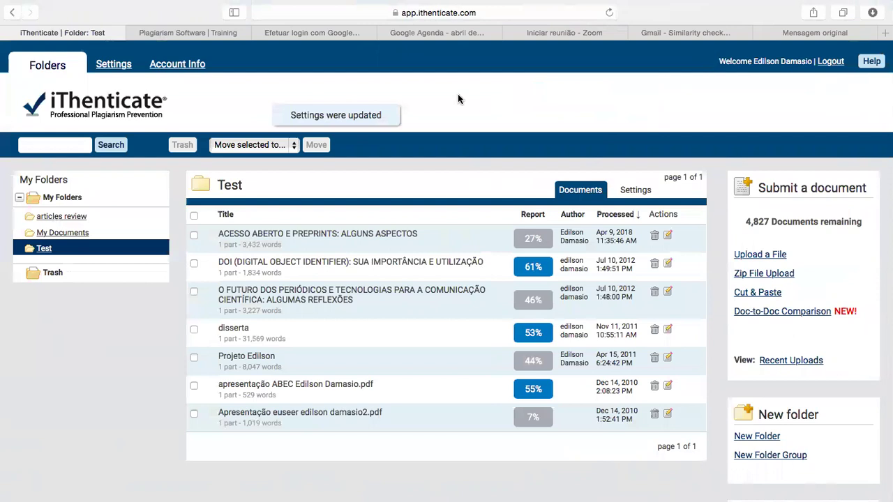
pyautogui.hotkey('ctrl', 'Up')
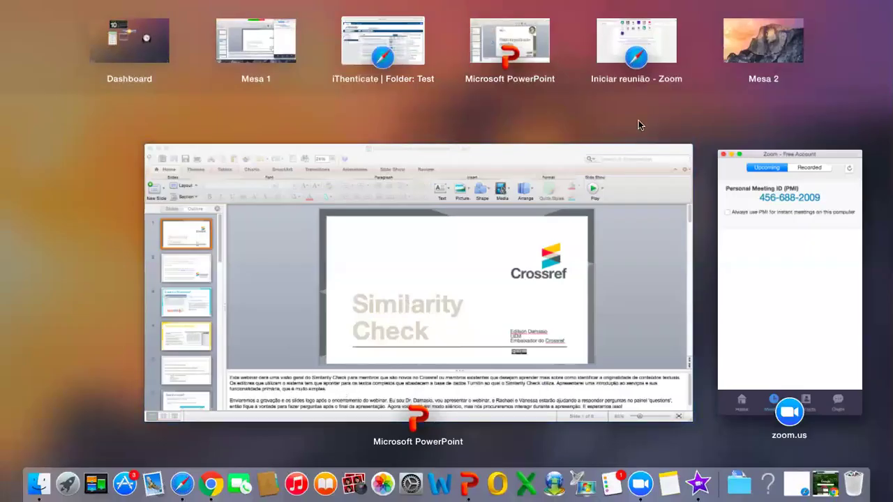
pyautogui.click(210, 483)
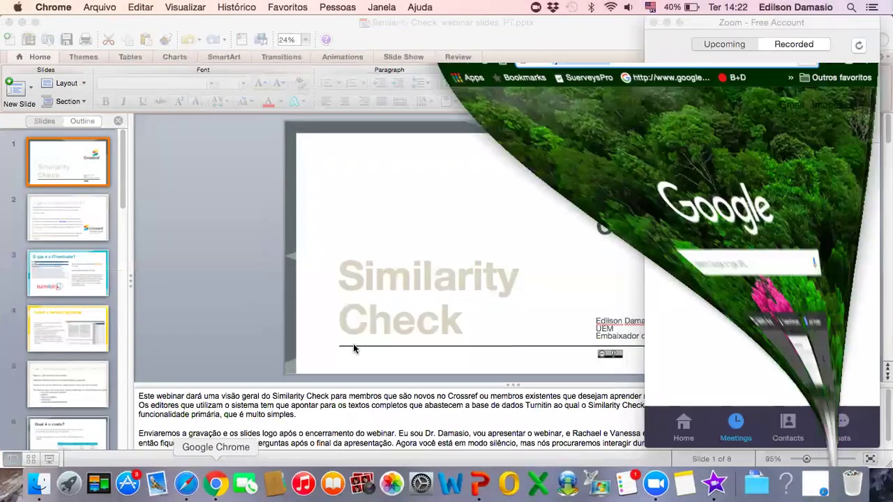
pyautogui.write('www.youtube.com')
pyautogui.click(715, 58)
pyautogui.tripleClick(715, 57)
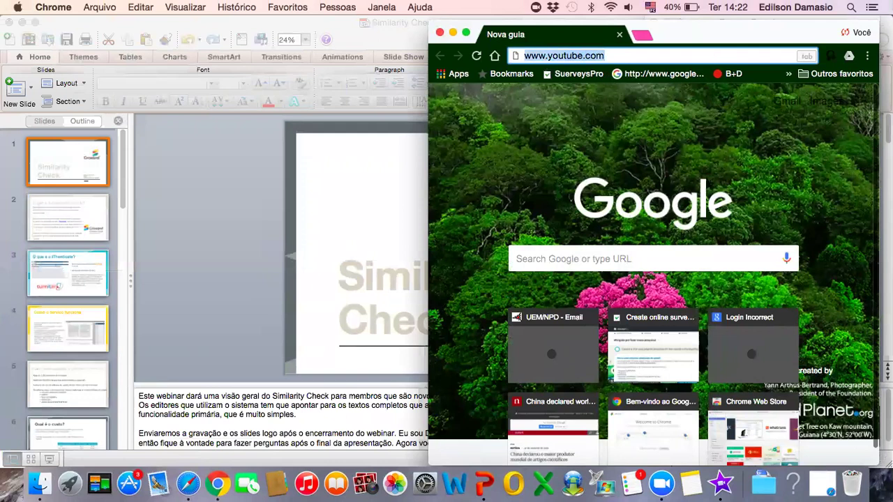
pyautogui.write('www.ithentic')
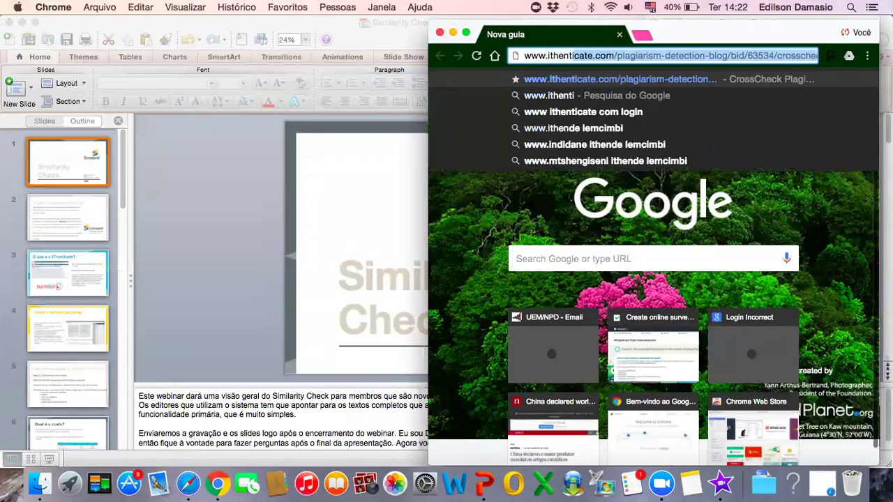
pyautogui.write('ate.com')
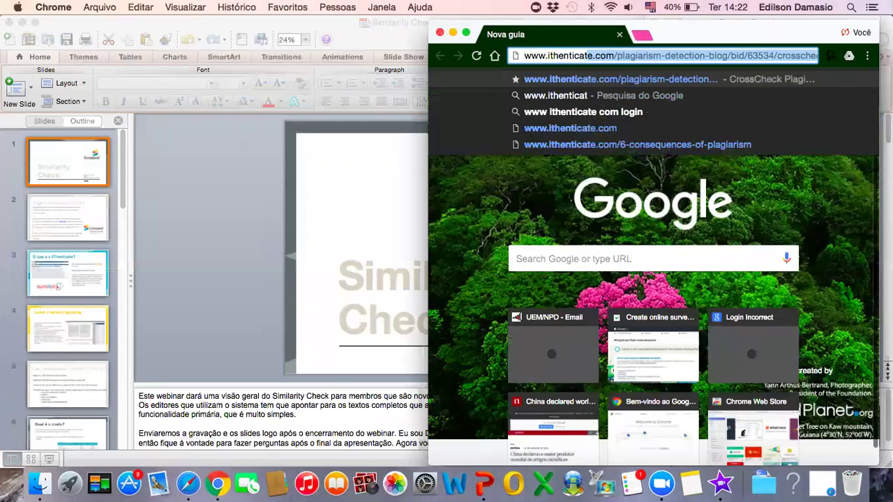
pyautogui.press('Delete')
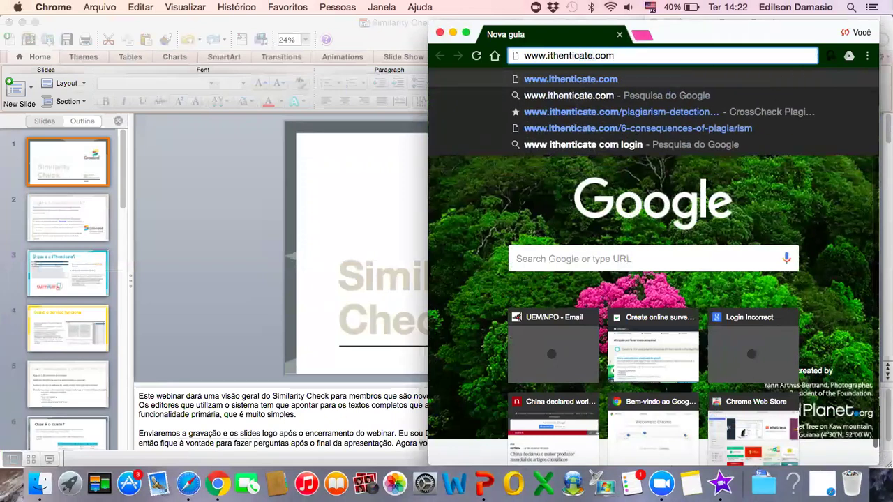
pyautogui.press('Return')
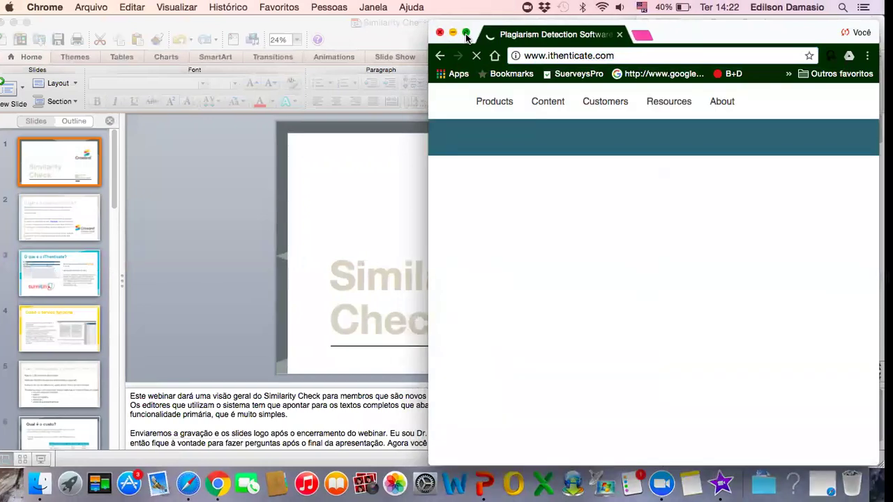
pyautogui.click(466, 37)
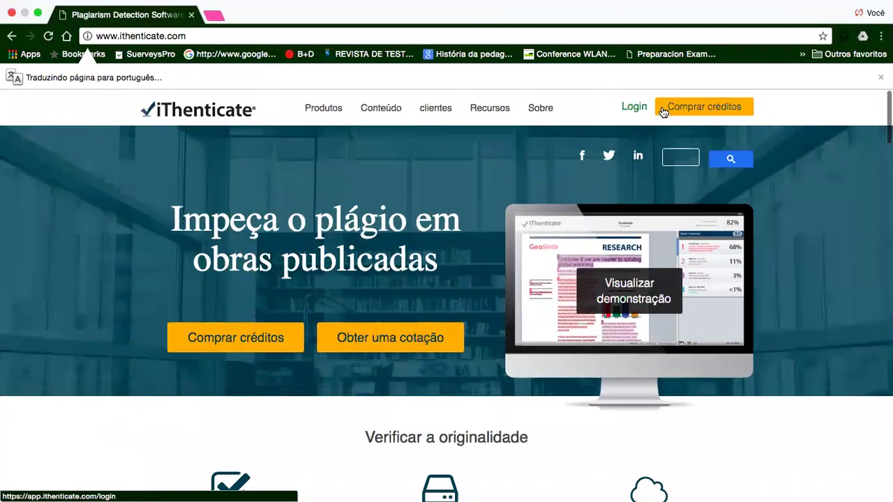
# - Sign in to iThenticate with the account e-mail and password
pyautogui.click(636, 108)
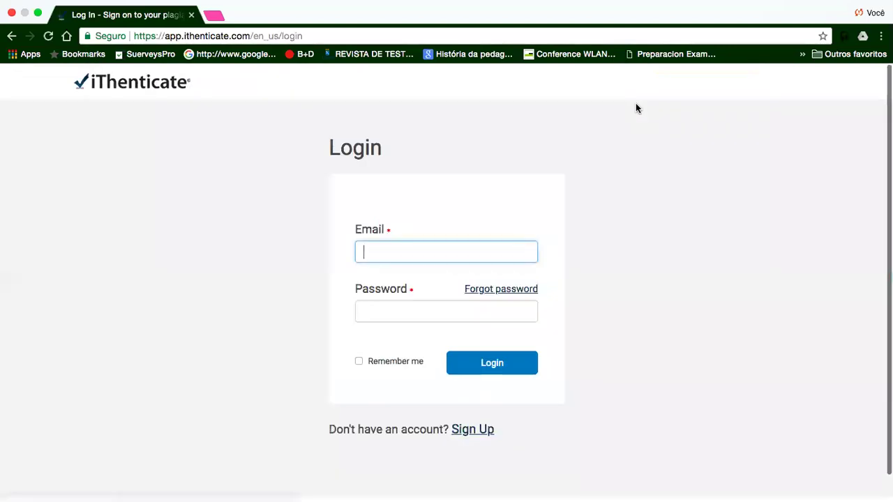
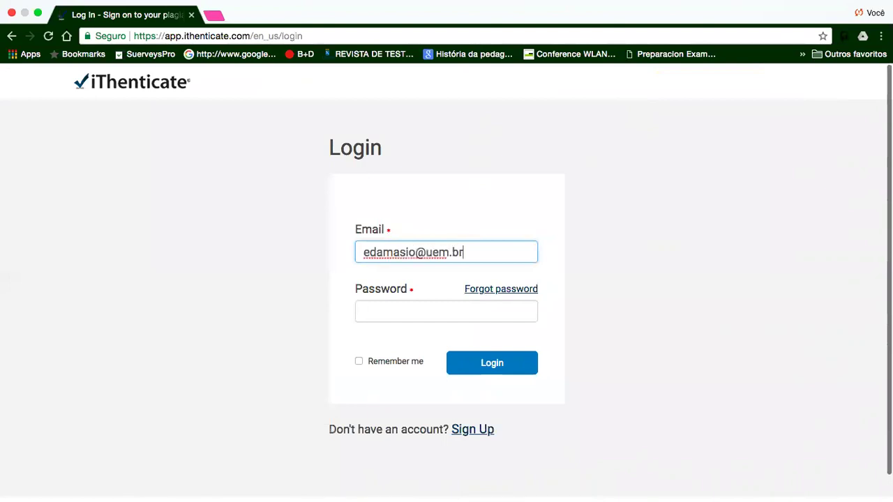
pyautogui.press('Tab')
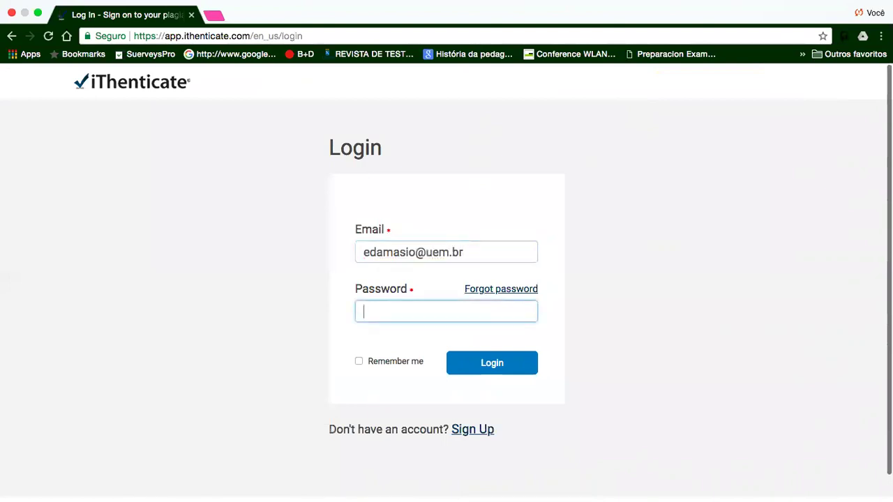
pyautogui.write('•••••••••')
pyautogui.click(500, 368)
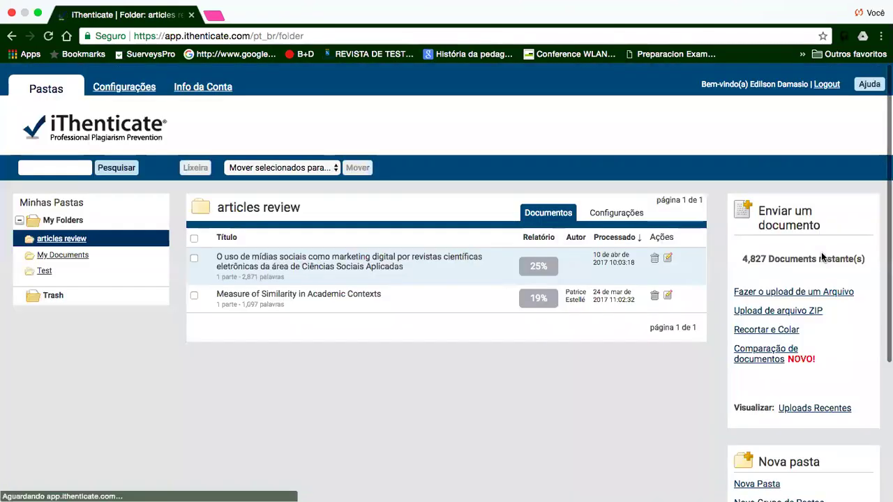
# - View the Test folder's documents, glance at Configurações, go back, and reopen Configurações
pyautogui.click(48, 273)
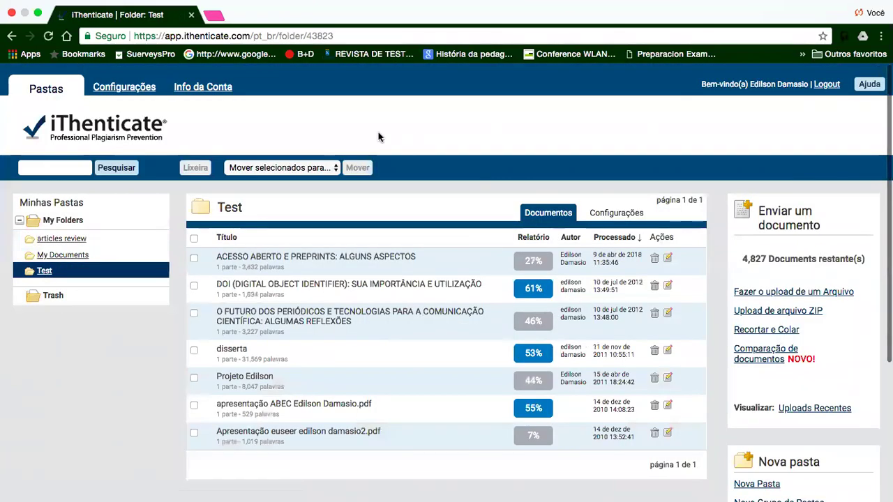
pyautogui.click(122, 89)
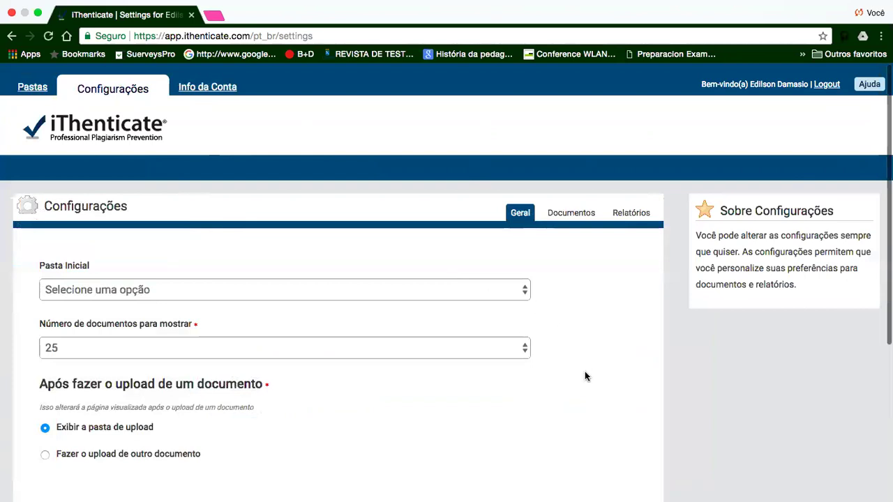
pyautogui.scroll(-5, 586, 373)
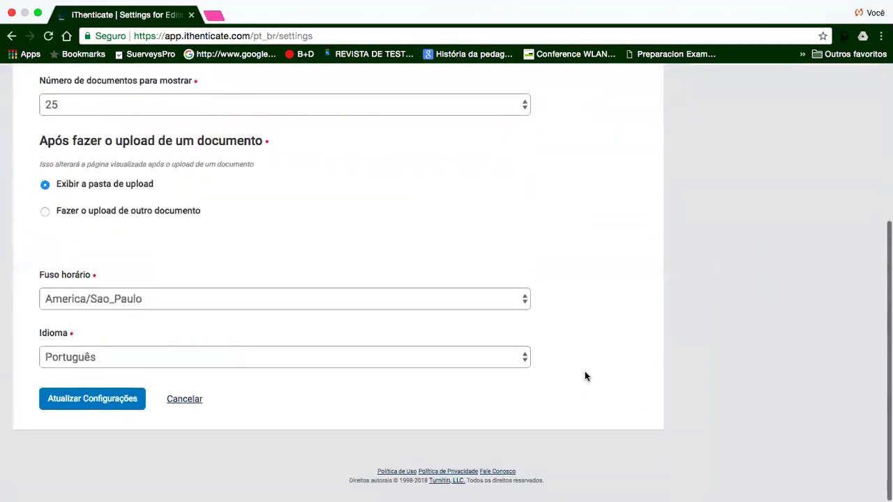
pyautogui.scroll(5, 585, 376)
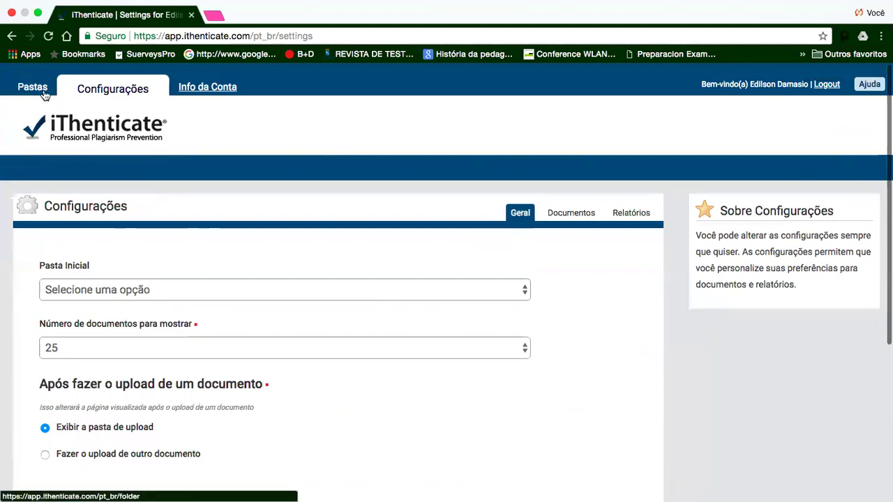
pyautogui.click(11, 37)
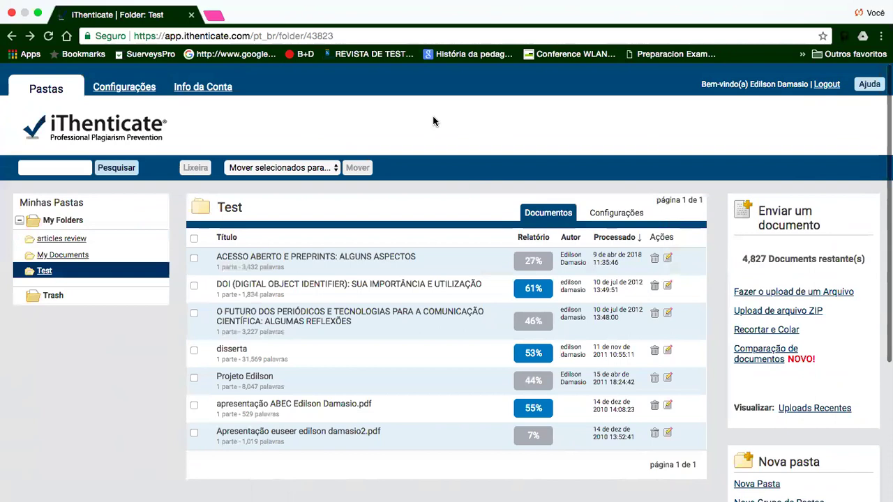
pyautogui.click(132, 93)
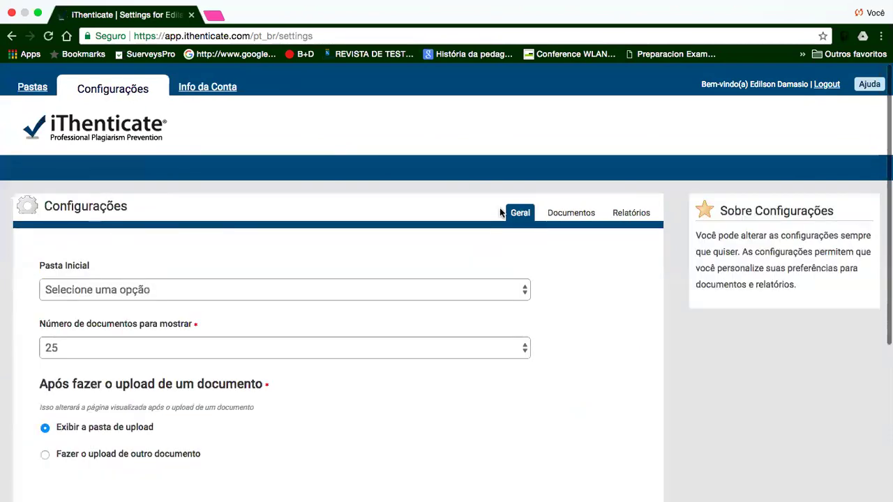
# - Review the Documentos settings, then scroll through the Relatórios report settings
pyautogui.click(572, 214)
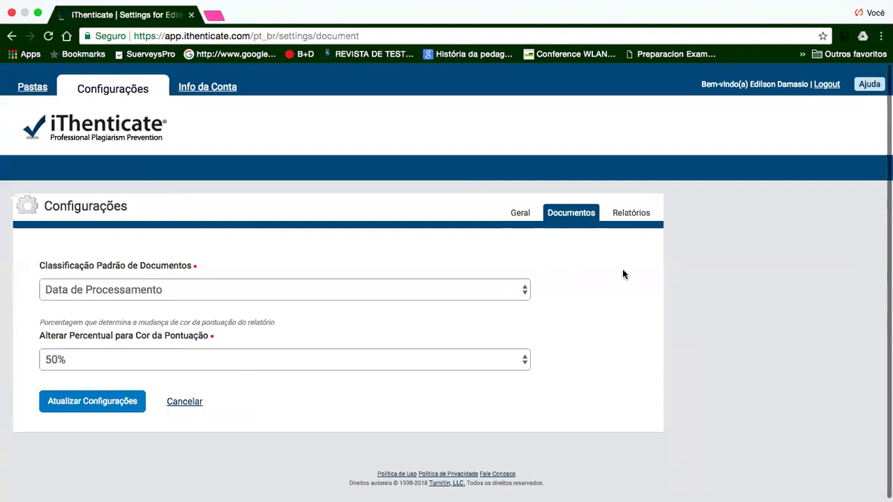
pyautogui.click(631, 220)
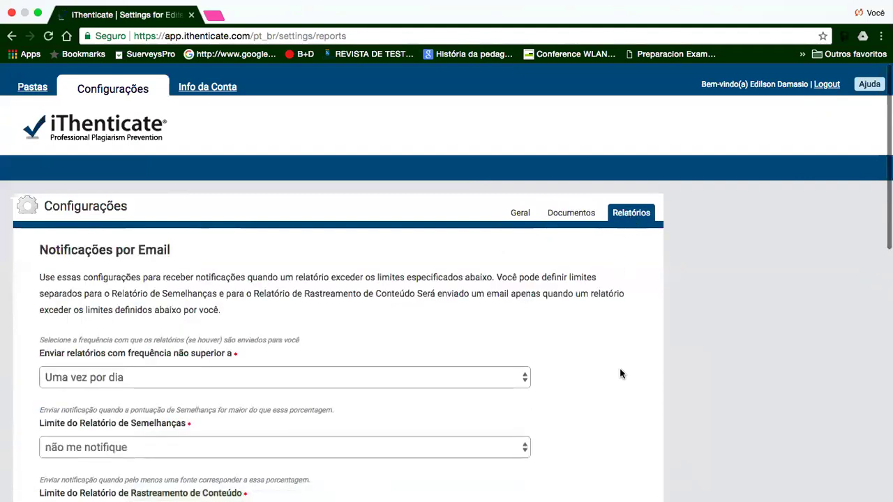
pyautogui.scroll(-3, 620, 374)
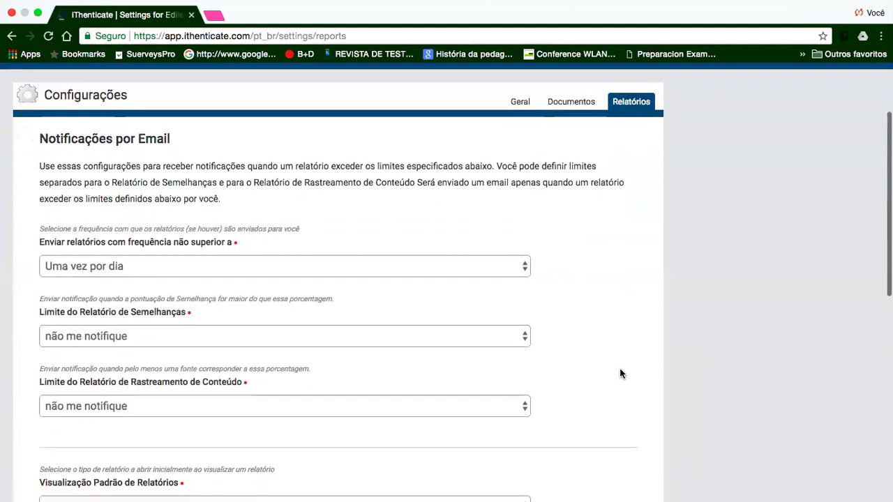
pyautogui.scroll(-2, 621, 374)
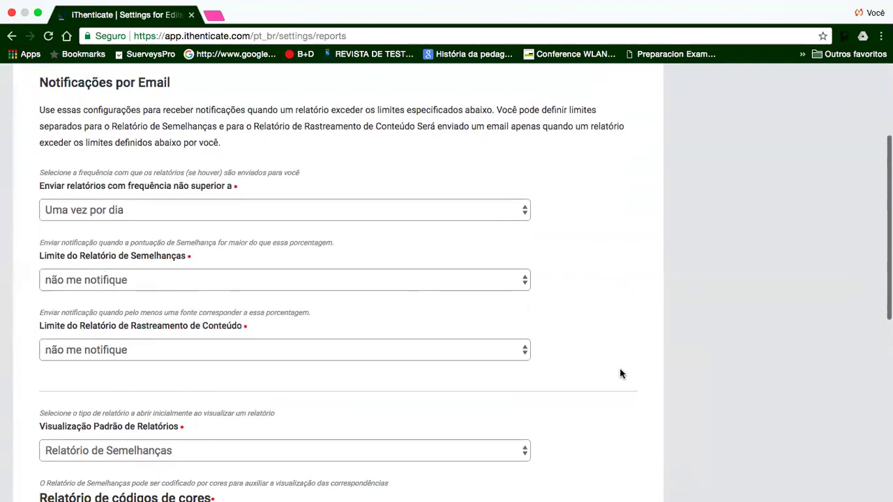
pyautogui.scroll(-4, 620, 373)
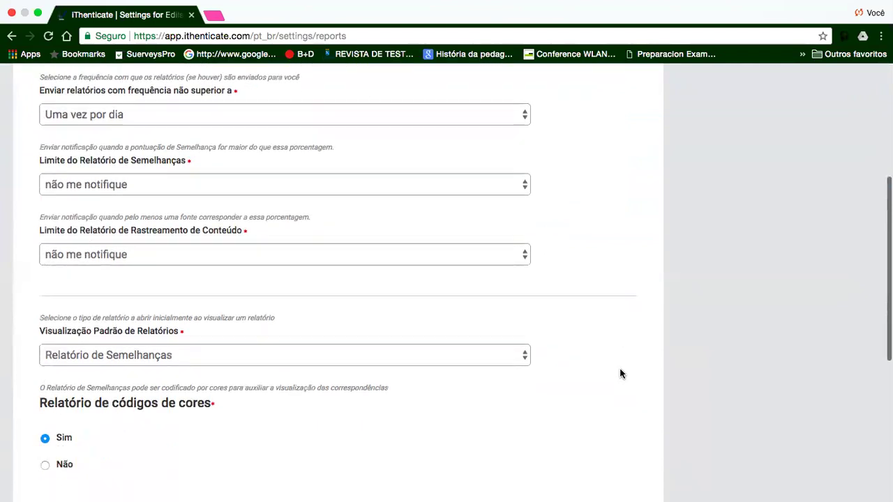
pyautogui.scroll(-5, 620, 373)
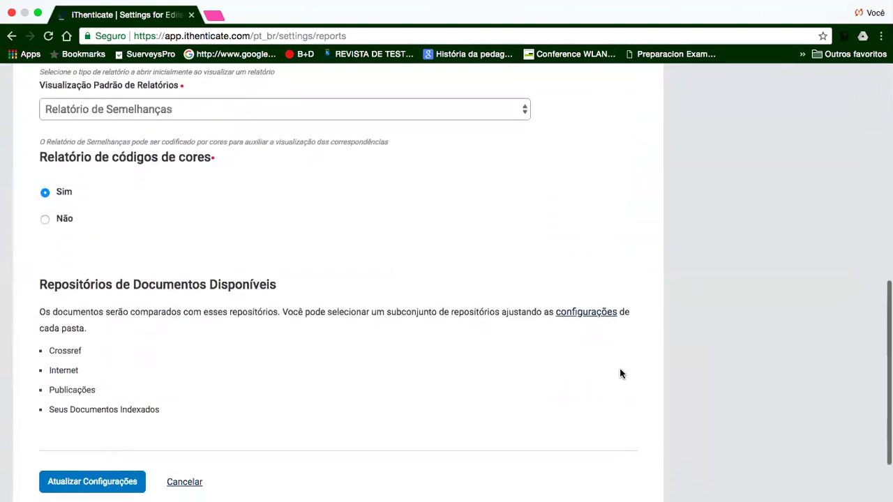
pyautogui.scroll(4, 620, 373)
pyautogui.scroll(2, 620, 374)
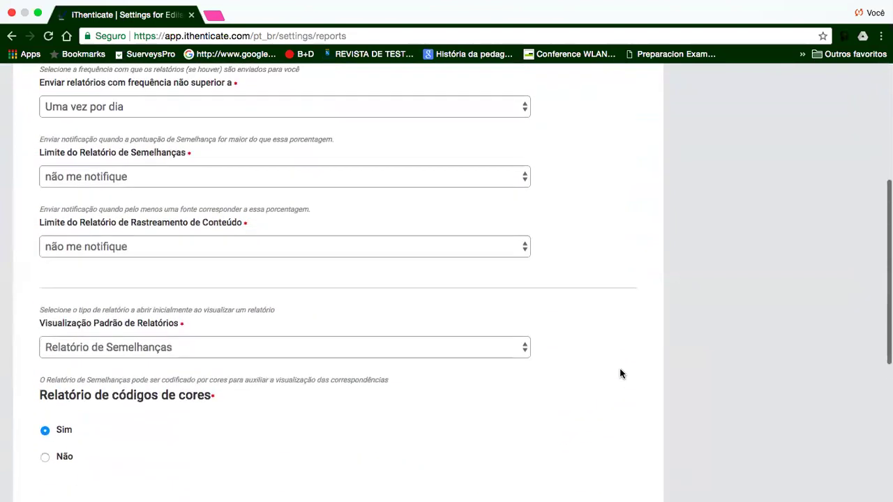
# - Finish the report settings and return to the Documentos page with the 50% threshold
pyautogui.scroll(-5, 620, 374)
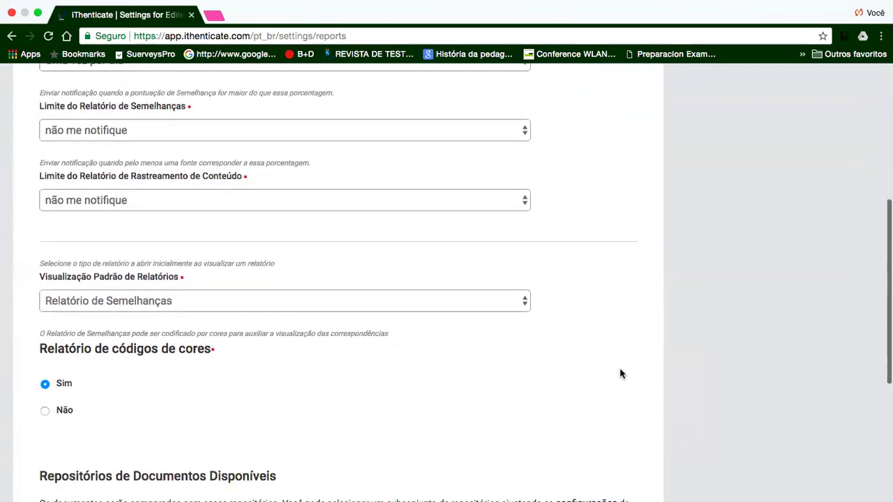
pyautogui.scroll(-5, 620, 374)
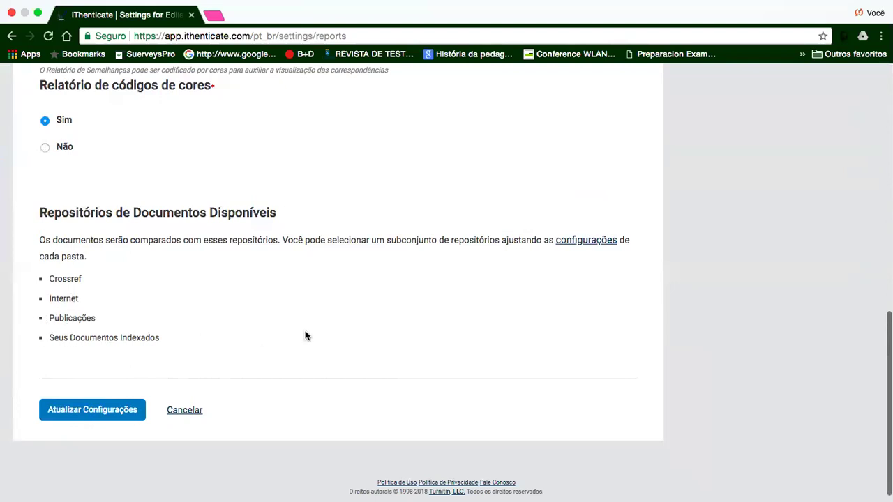
pyautogui.scroll(10, 560, 286)
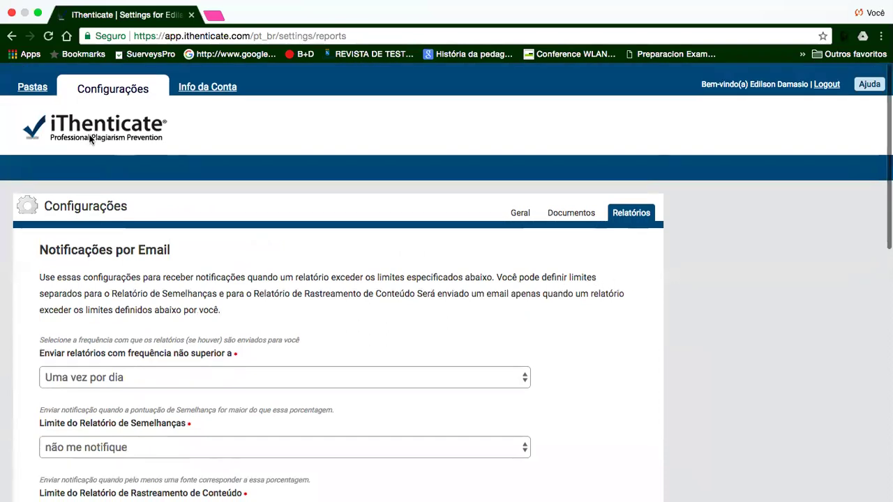
pyautogui.click(12, 35)
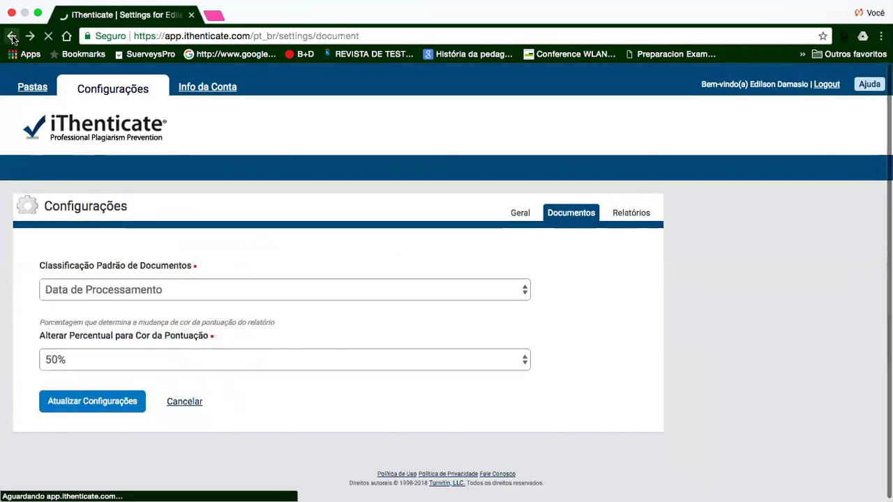
pyautogui.click(12, 35)
# - Show the Test folder's document list, then bring up the single-file upload form
pyautogui.click(33, 87)
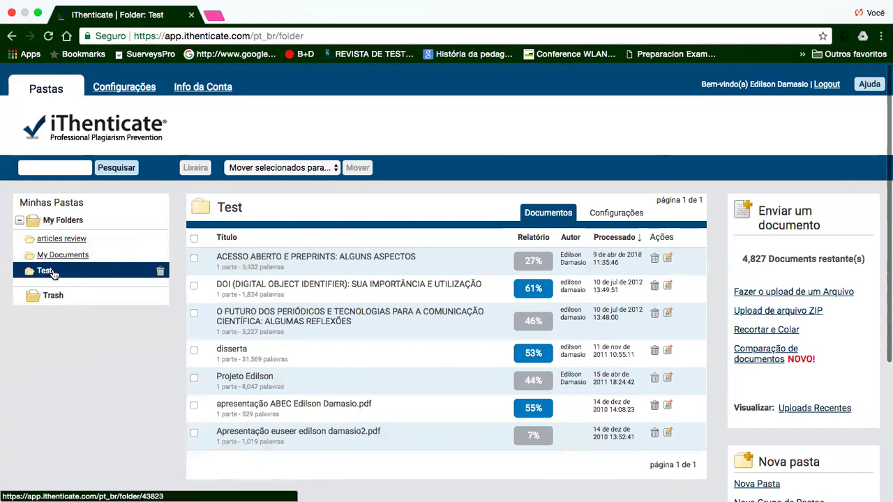
pyautogui.click(773, 293)
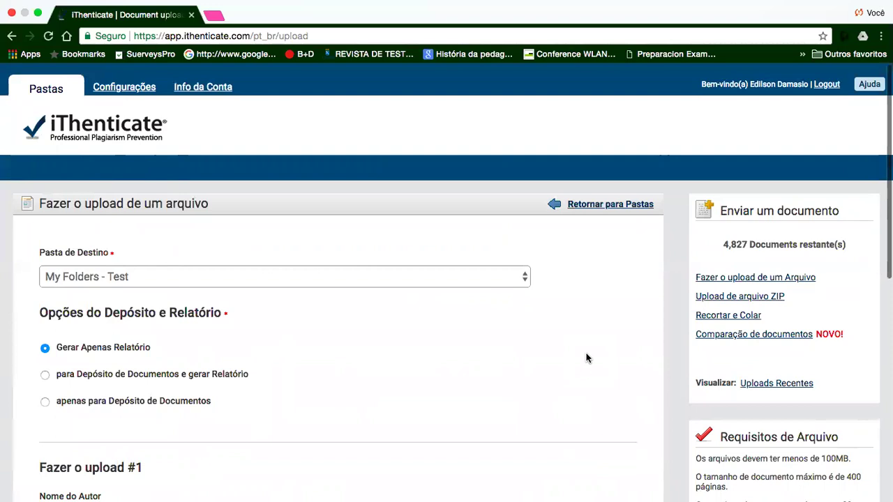
# - Scroll through upload form #1 targeting My Folders - Test with Gerar Apenas Relatório
pyautogui.scroll(-3, 586, 358)
pyautogui.scroll(-1, 586, 358)
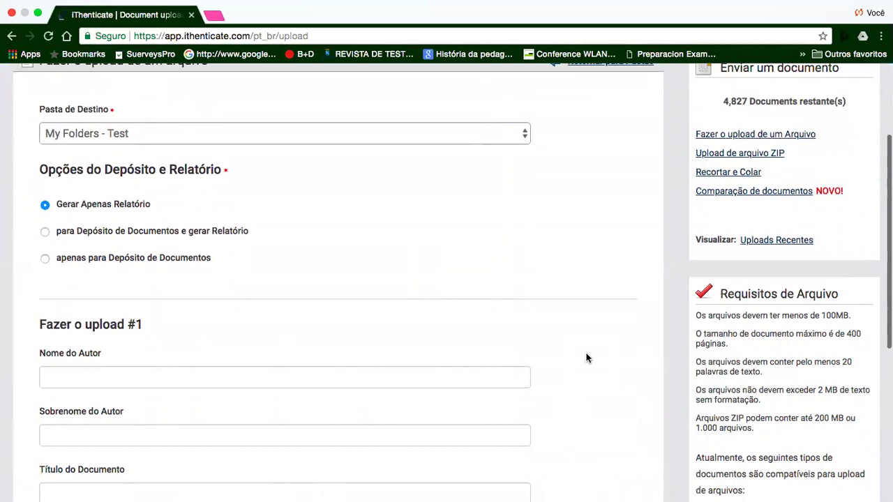
pyautogui.scroll(-2, 586, 358)
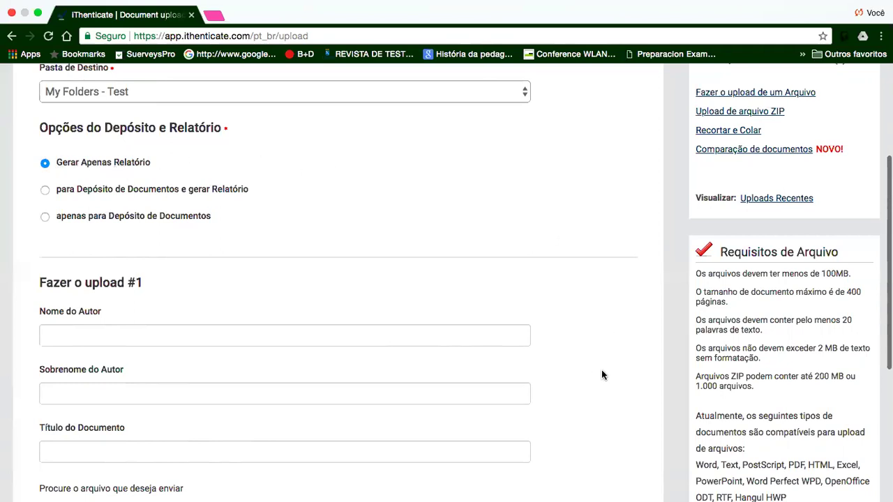
pyautogui.scroll(-5, 601, 374)
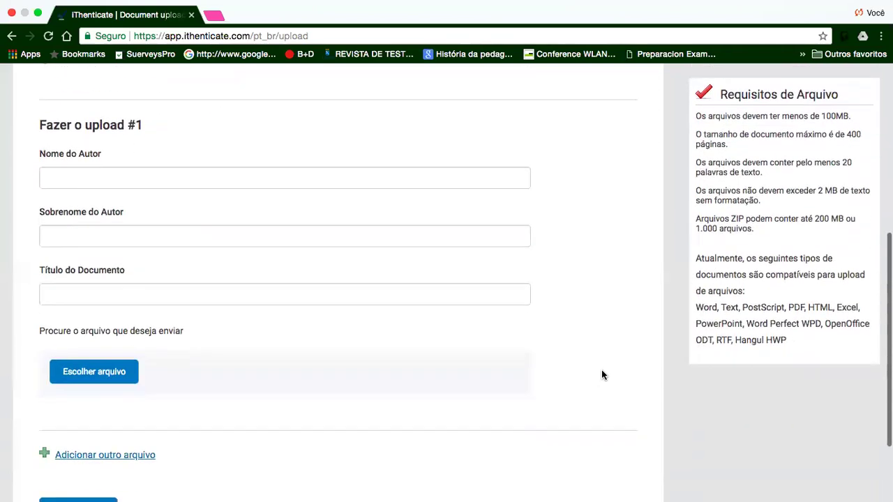
pyautogui.click(87, 177)
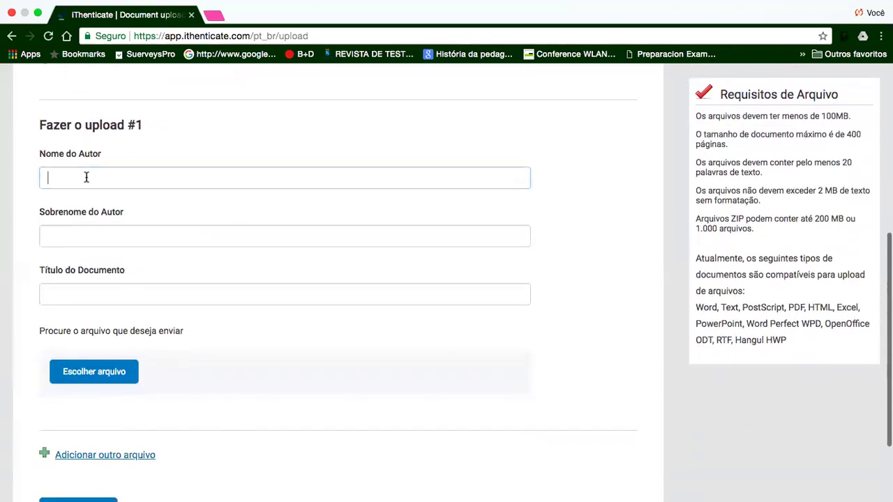
pyautogui.click(64, 235)
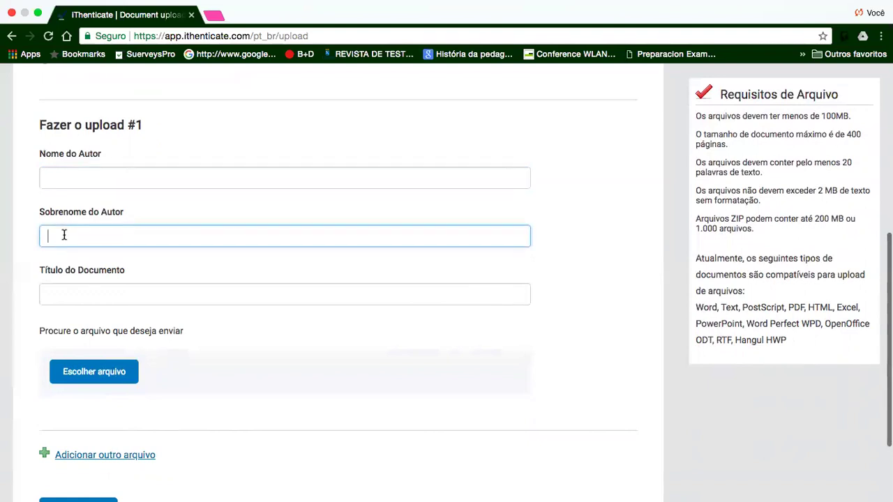
pyautogui.click(58, 294)
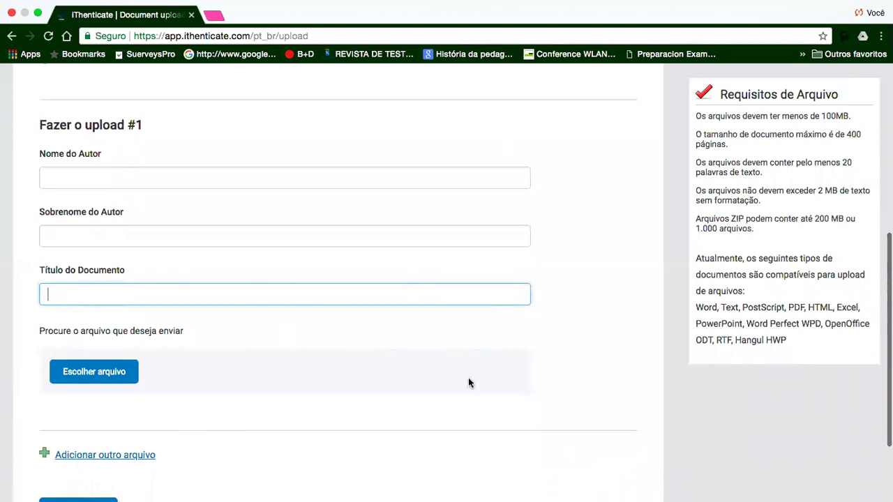
pyautogui.scroll(-2, 616, 332)
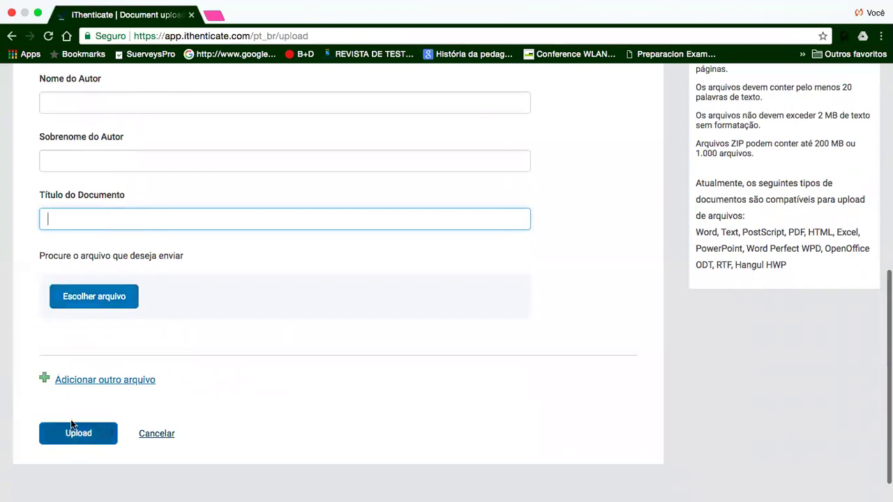
# - Add upload entries #2 and #3 to the form, then scroll back to the top
pyautogui.click(45, 381)
pyautogui.scroll(-5, 605, 411)
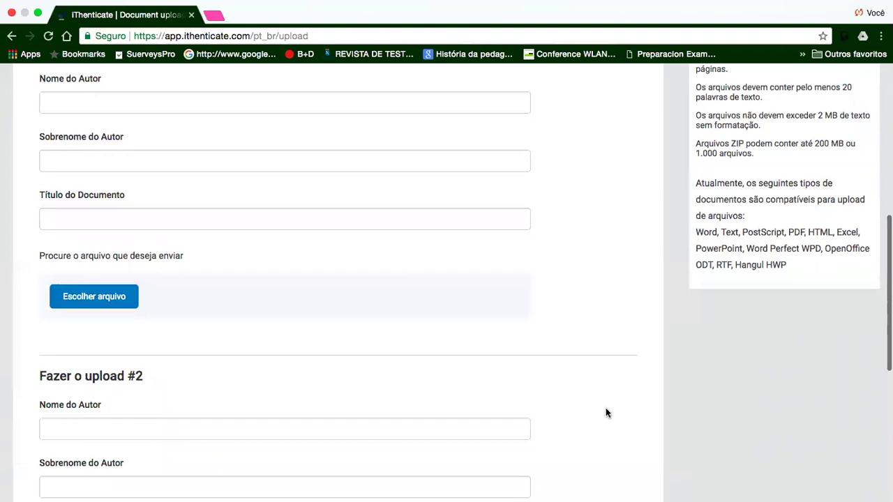
pyautogui.scroll(-5, 606, 413)
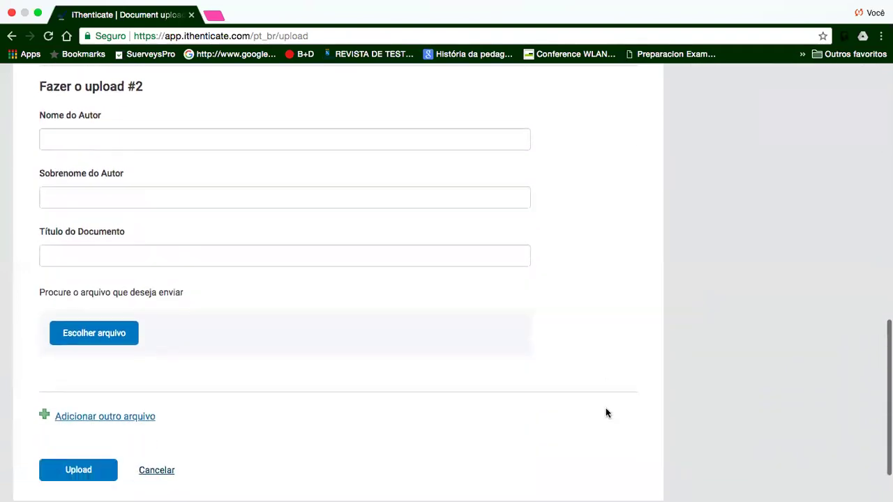
pyautogui.click(44, 369)
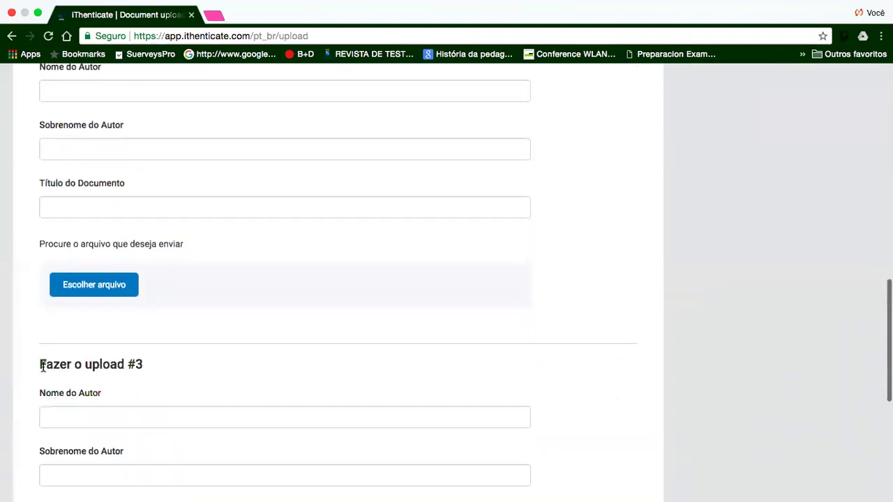
pyautogui.scroll(-4, 699, 410)
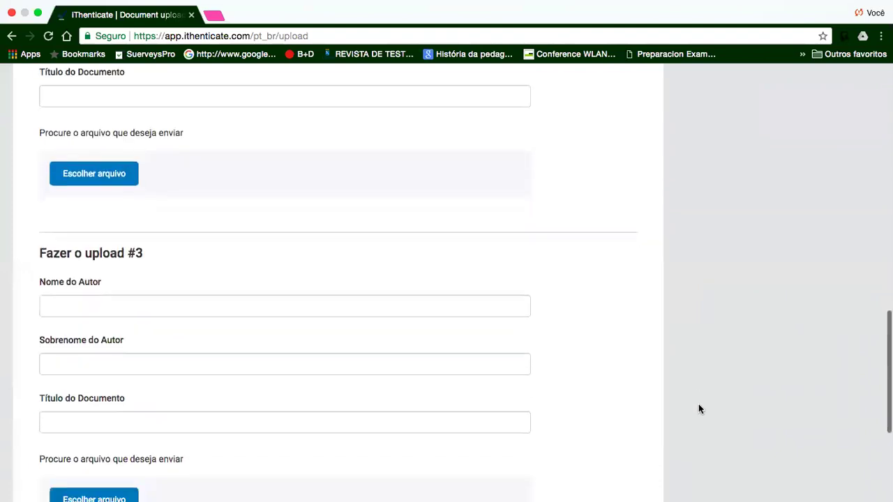
pyautogui.scroll(-3, 700, 410)
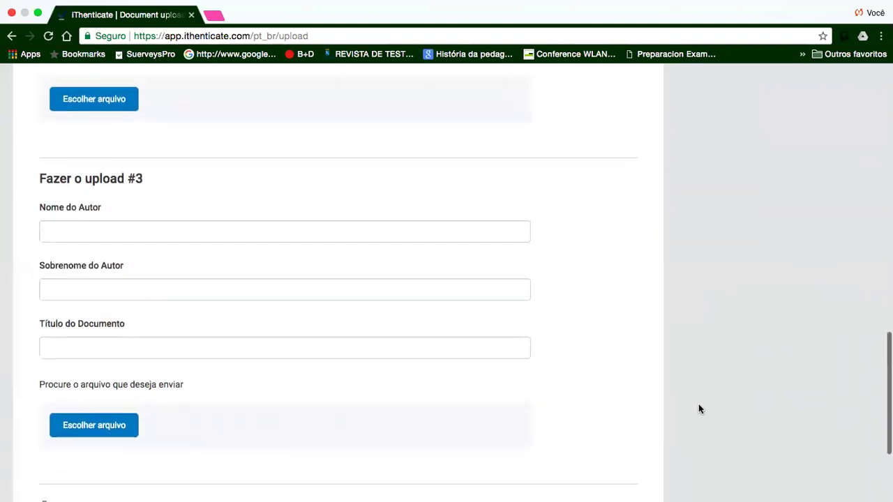
pyautogui.scroll(15, 699, 409)
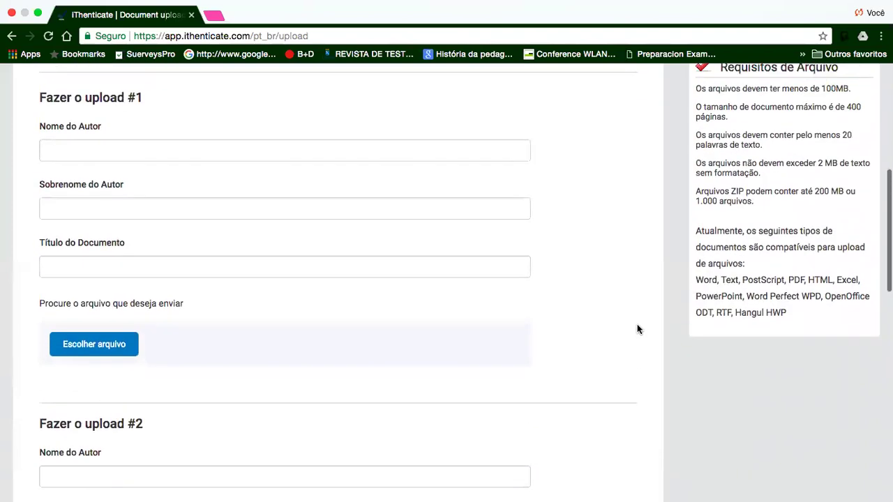
pyautogui.scroll(7, 637, 329)
pyautogui.scroll(4, 637, 329)
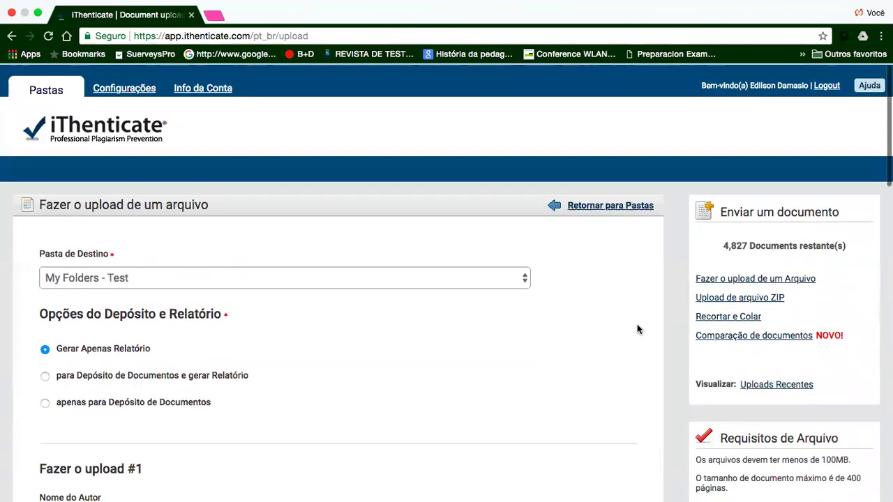
# - Return from the upload form to the Test folder's list of seven scored documents
pyautogui.click(604, 207)
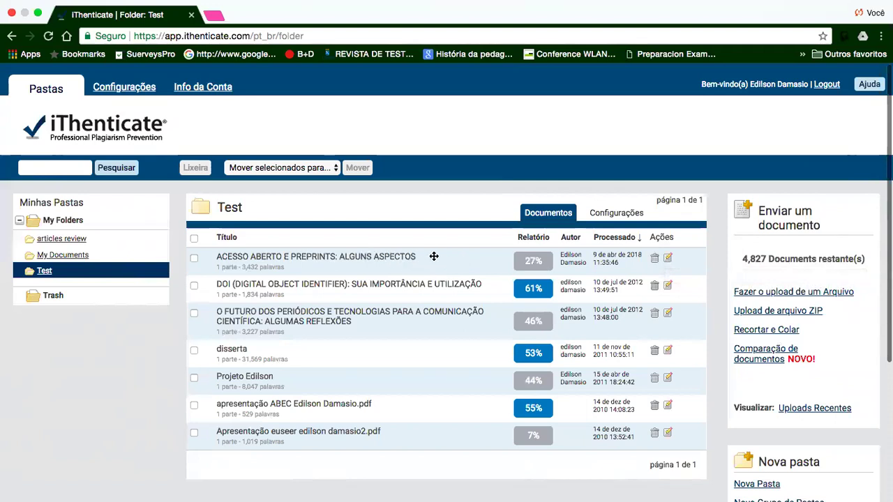
# - Open the 27% report for 'Acesso Aberto e Preprints' and scroll through its matched pages
pyautogui.click(533, 262)
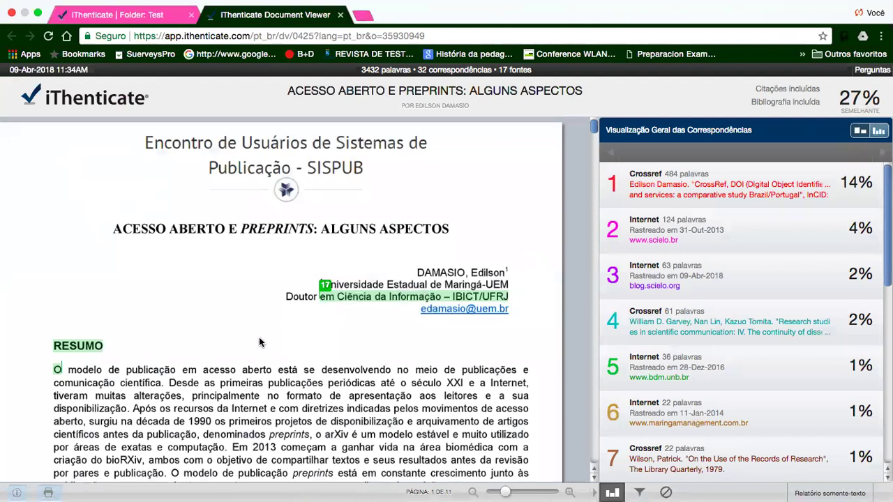
pyautogui.scroll(-5, 260, 342)
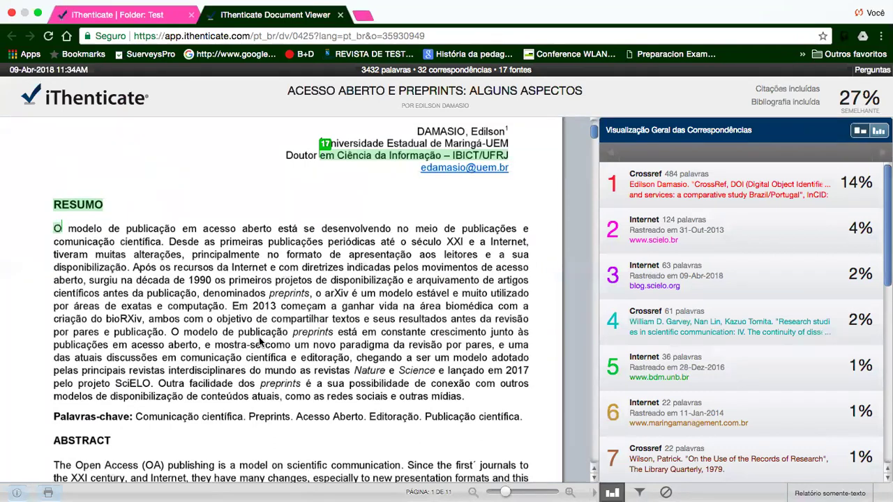
pyautogui.scroll(-10, 259, 342)
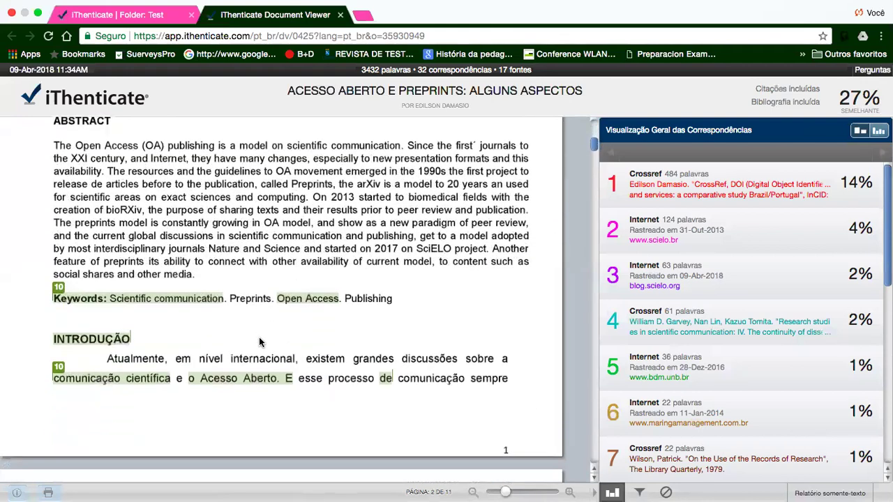
pyautogui.scroll(-20, 260, 342)
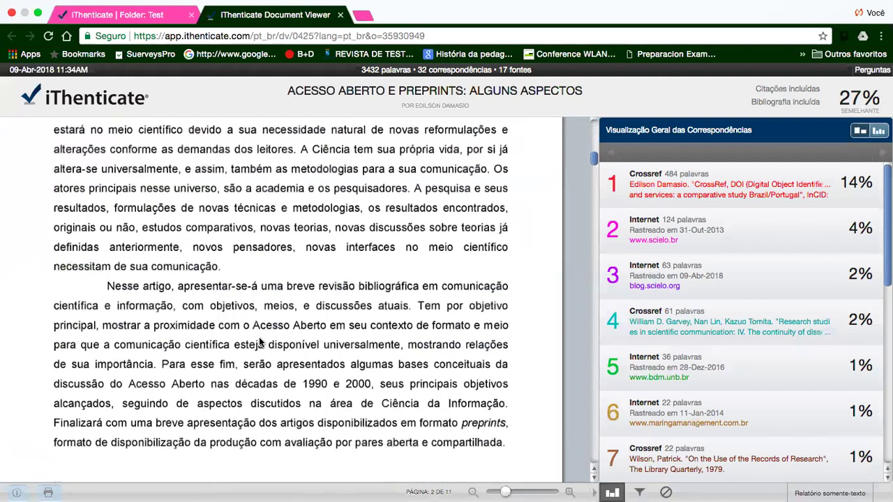
pyautogui.scroll(-5, 259, 341)
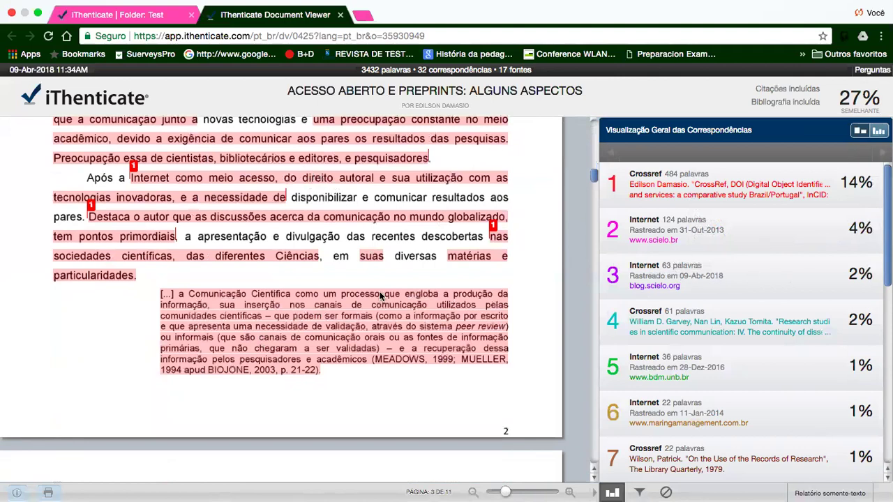
# - Scroll the report down to CONSIDERAÇÕES FINAIS and bring up Filtros & Configurações
pyautogui.scroll(-12, 281, 325)
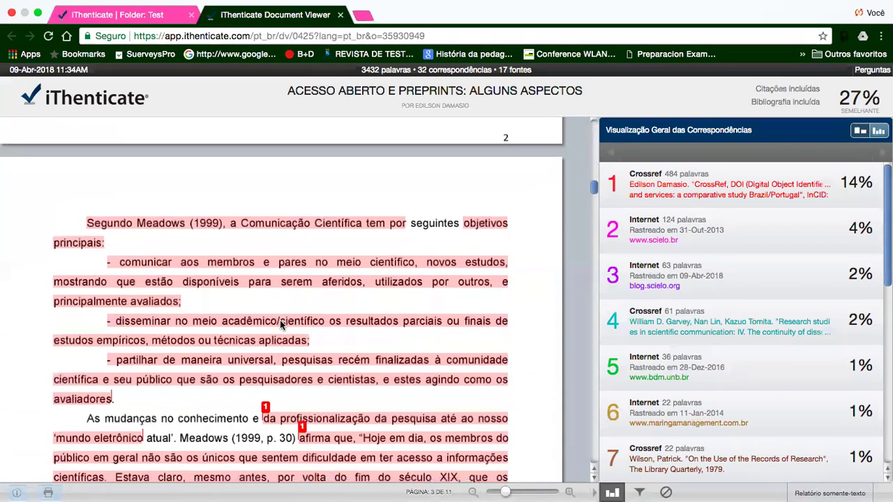
pyautogui.scroll(-5, 281, 324)
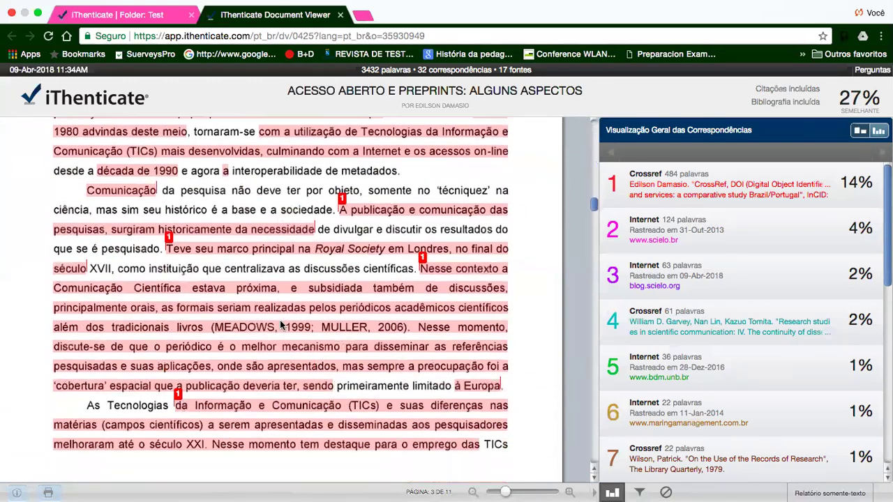
pyautogui.scroll(-8, 282, 324)
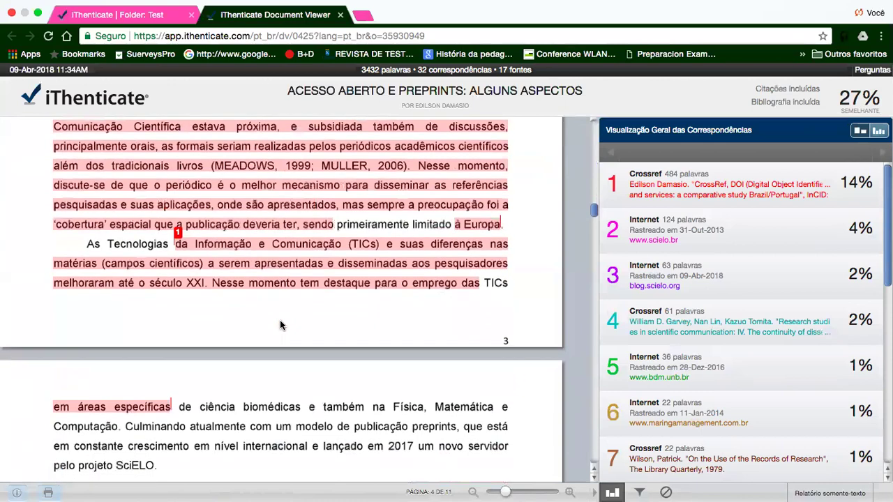
pyautogui.scroll(-15, 281, 324)
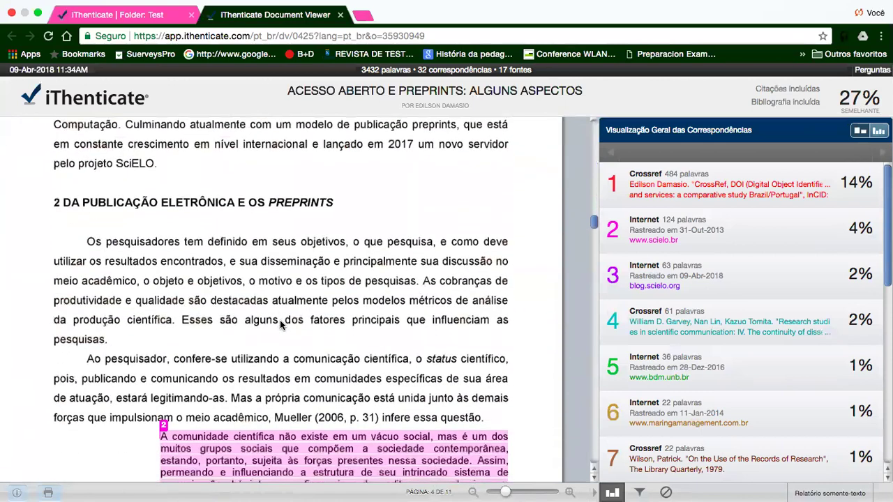
pyautogui.scroll(-15, 281, 324)
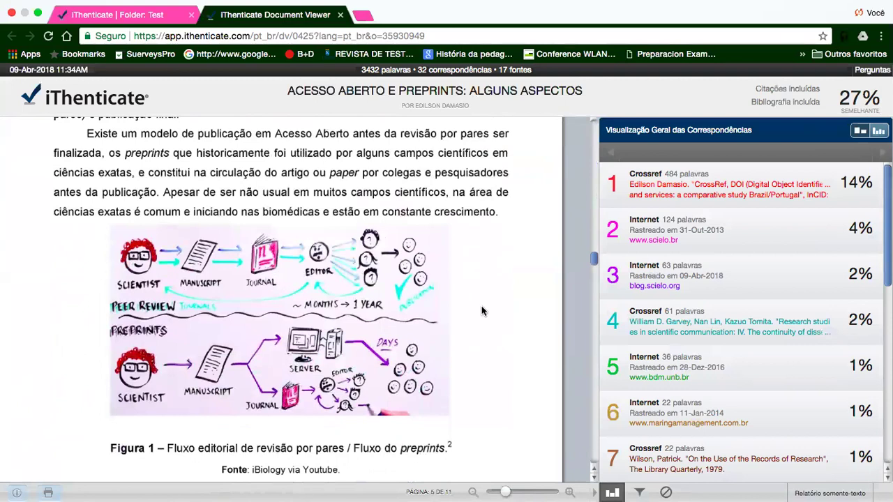
pyautogui.scroll(-9, 487, 339)
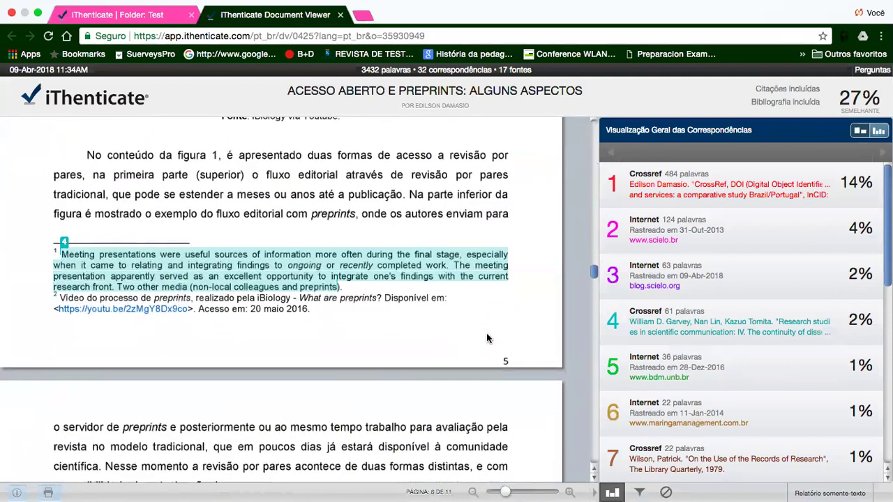
pyautogui.scroll(-15, 487, 338)
pyautogui.scroll(-20, 487, 338)
pyautogui.scroll(-10, 487, 339)
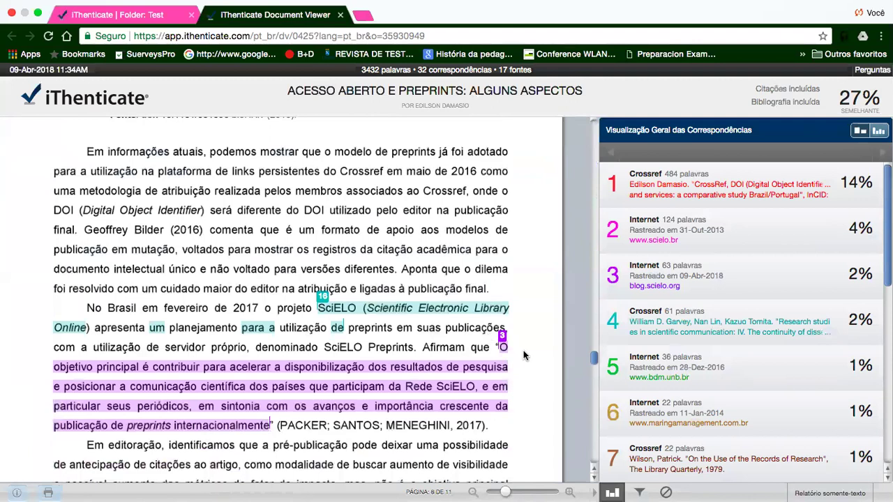
pyautogui.scroll(-10, 524, 355)
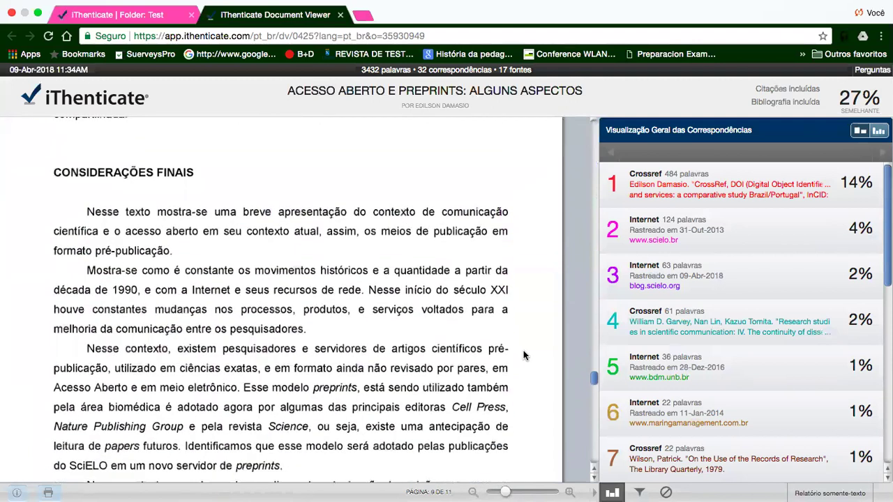
pyautogui.scroll(3, 525, 356)
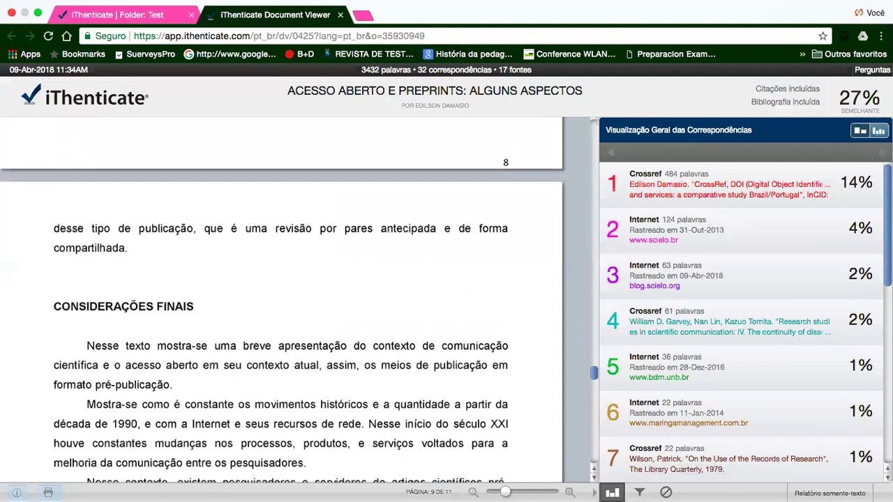
pyautogui.click(639, 492)
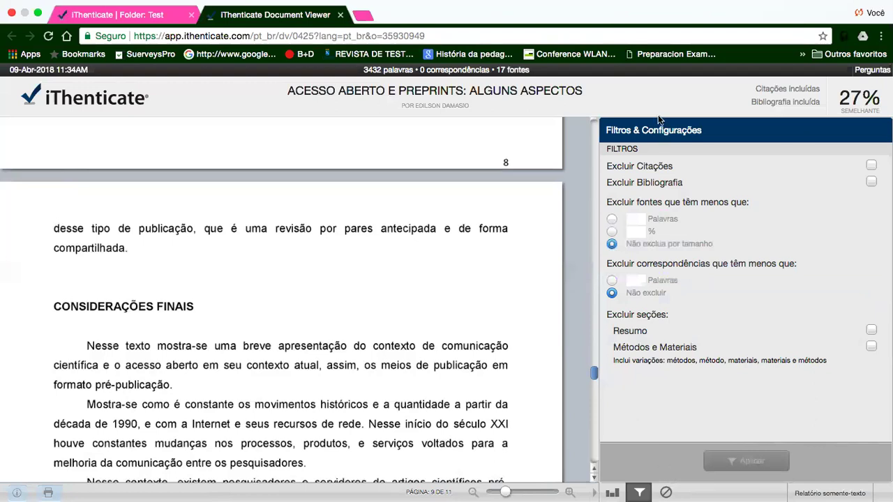
# - Apply Excluir Bibliografia so the similarity drops to 24% across 7 sources
pyautogui.click(871, 181)
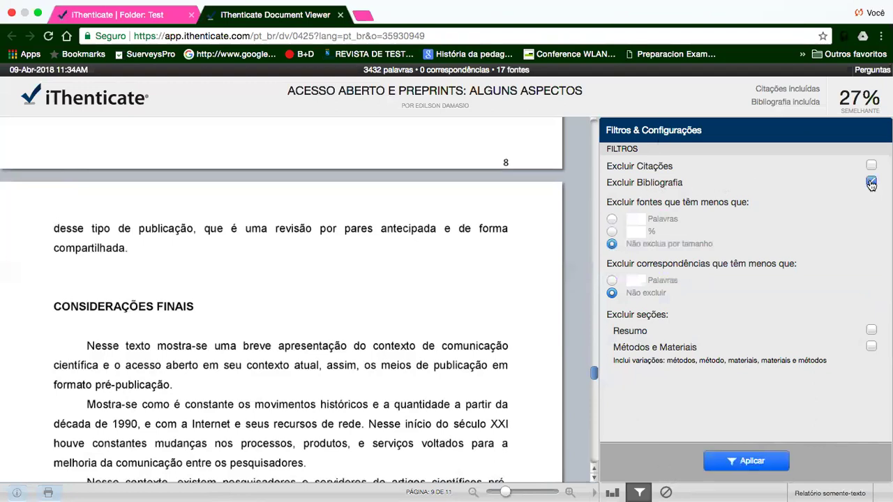
pyautogui.click(742, 468)
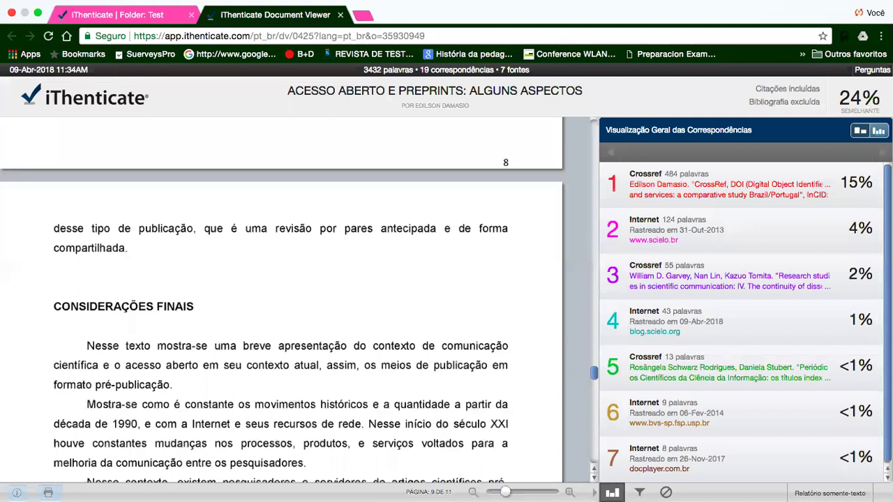
# - Untick Excluir Bibliografia in the filters and apply, restoring 27% from 17 sources
pyautogui.click(639, 492)
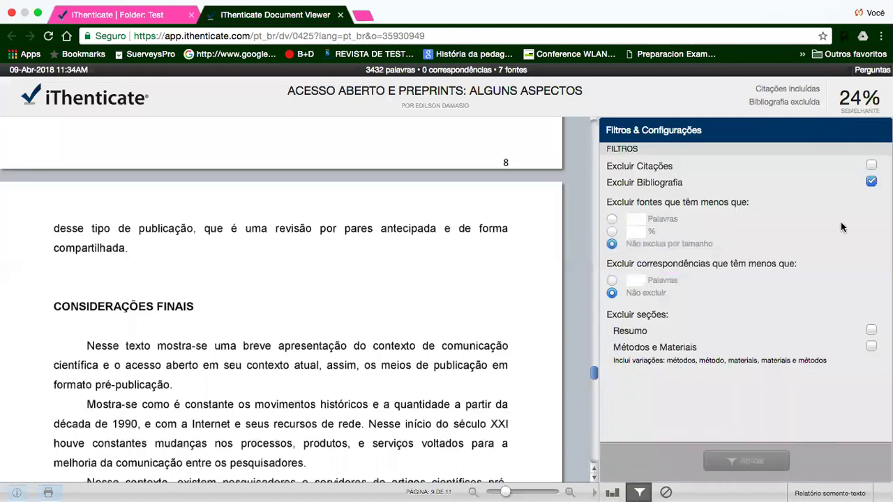
pyautogui.click(872, 181)
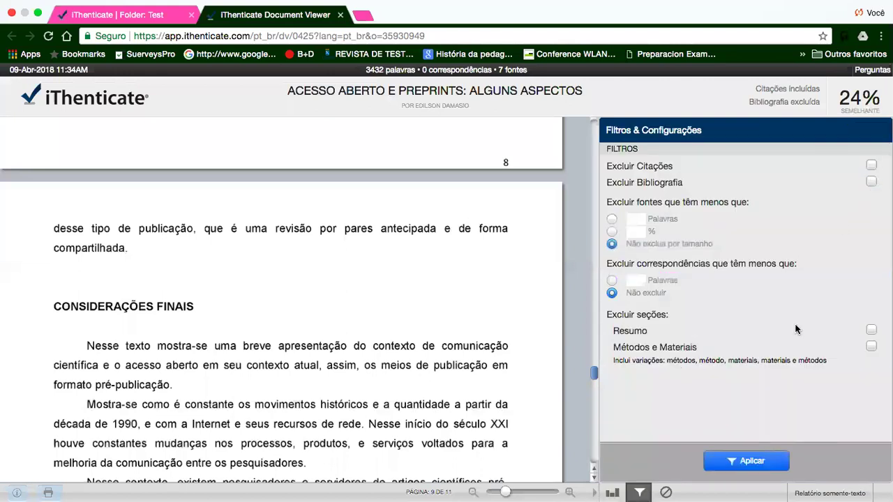
pyautogui.click(753, 462)
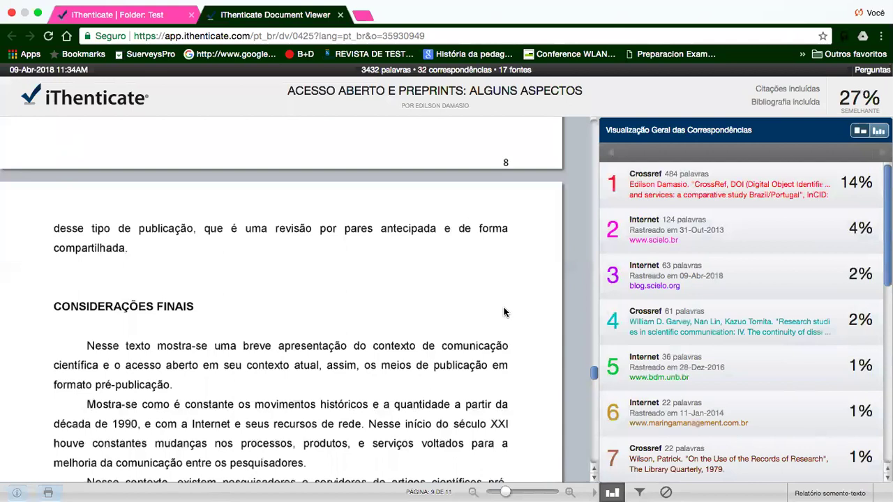
pyautogui.scroll(-5, 505, 312)
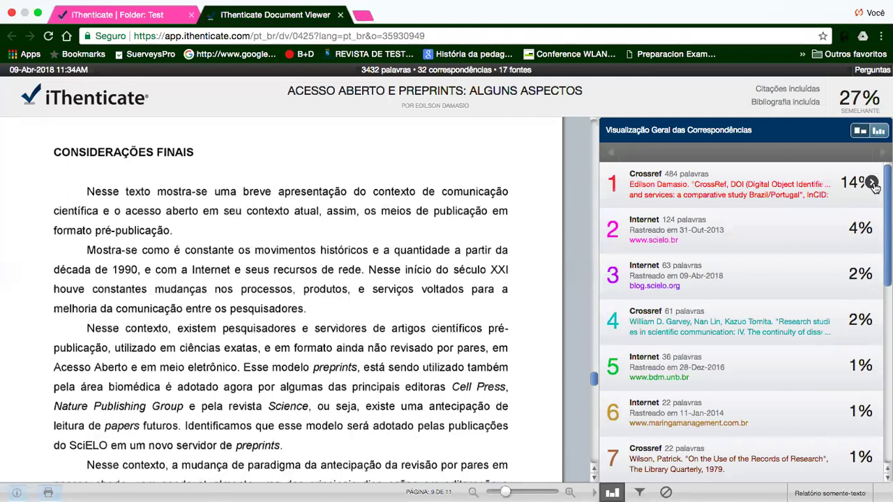
pyautogui.click(872, 183)
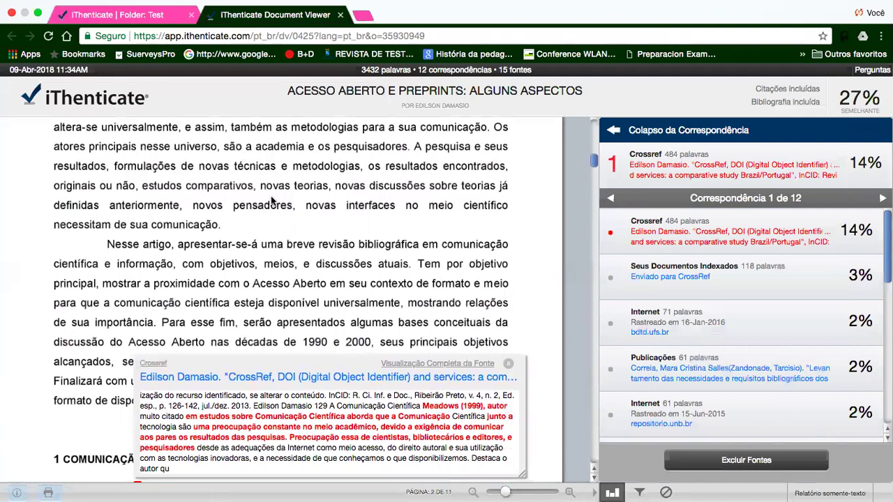
pyautogui.scroll(15, 271, 200)
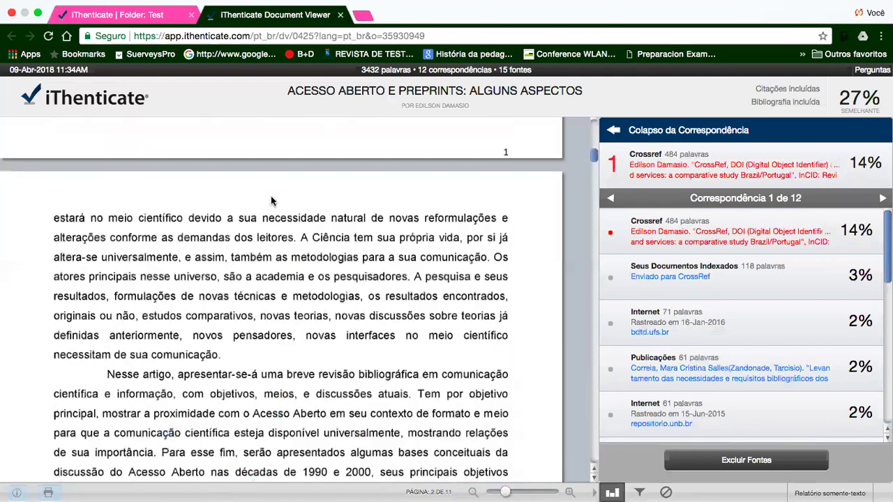
pyautogui.scroll(-15, 271, 196)
pyautogui.scroll(-8, 271, 200)
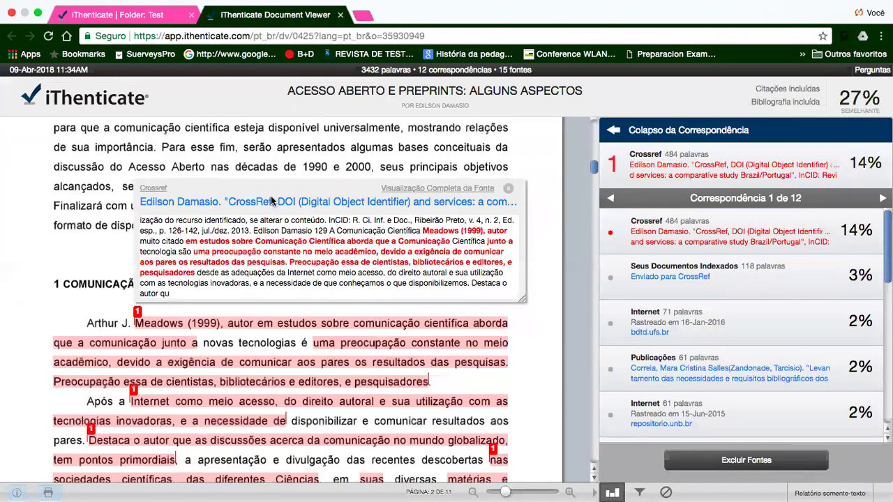
pyautogui.scroll(4, 271, 200)
pyautogui.scroll(4, 234, 225)
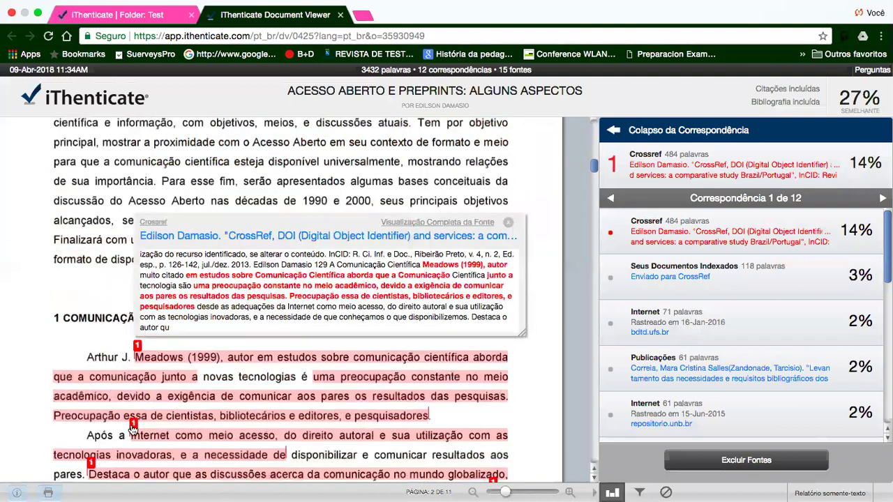
pyautogui.click(132, 426)
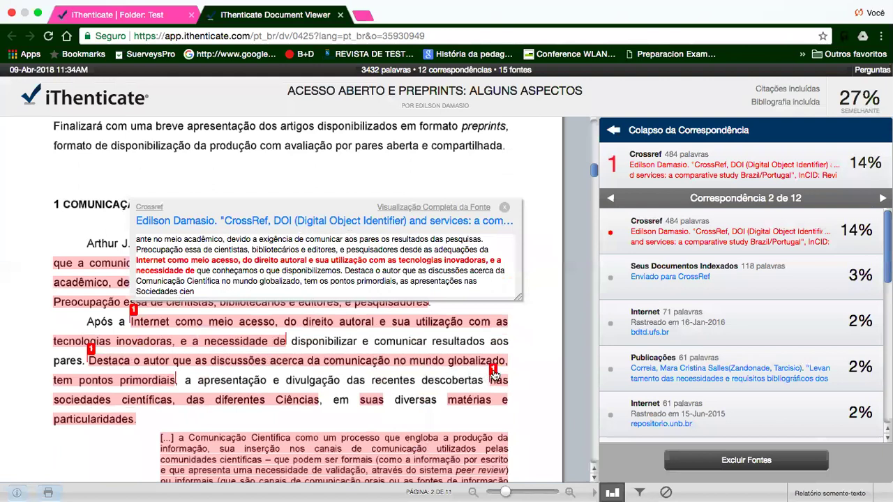
pyautogui.click(494, 370)
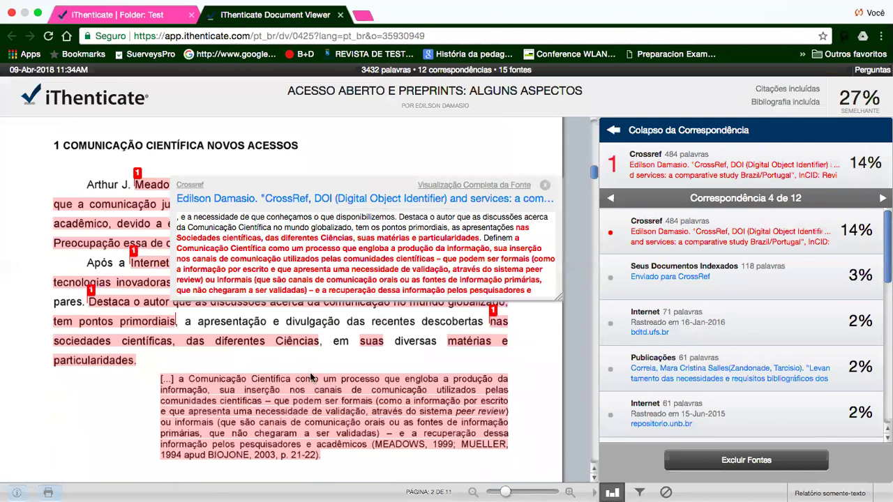
pyautogui.scroll(-3, 277, 389)
pyautogui.scroll(-1, 277, 395)
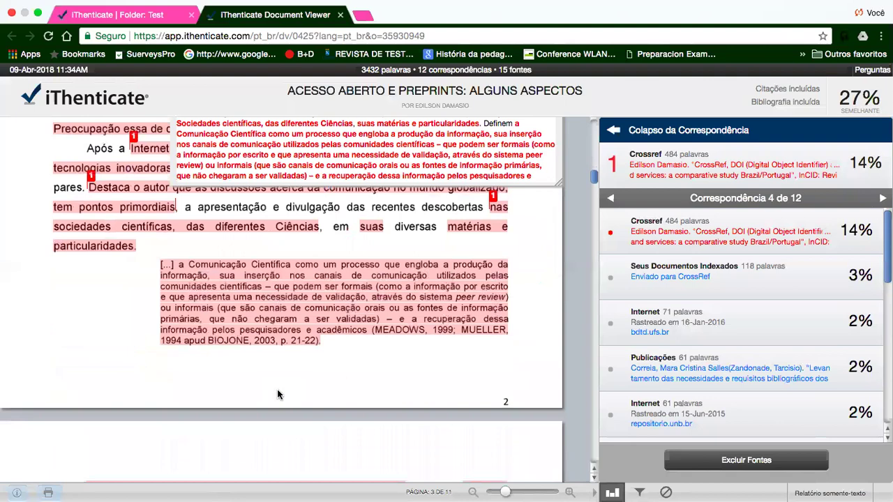
pyautogui.scroll(-10, 277, 395)
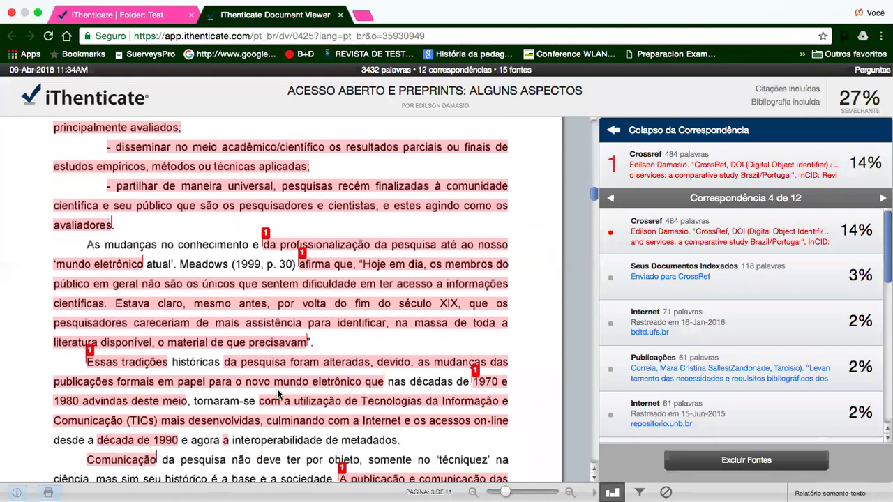
pyautogui.scroll(-15, 277, 395)
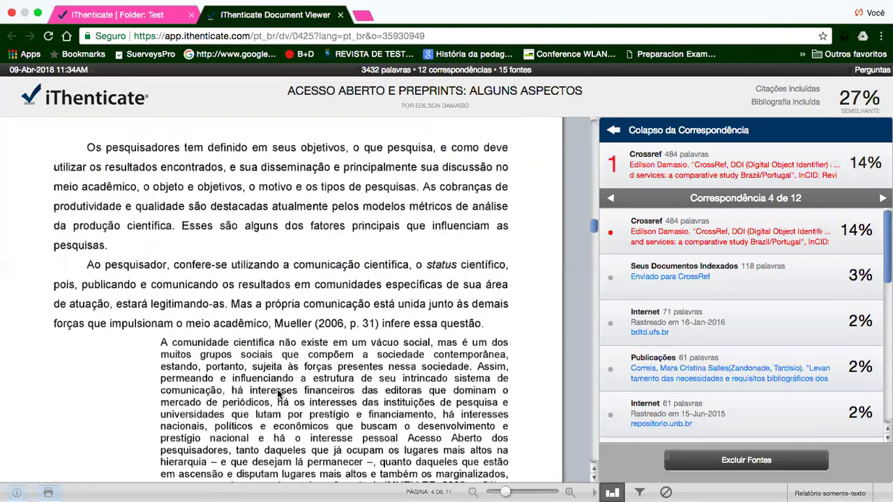
pyautogui.scroll(-15, 277, 395)
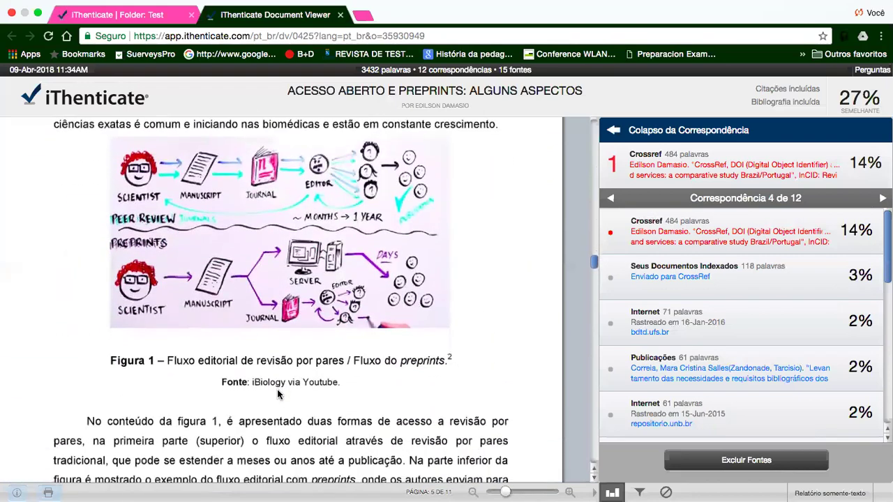
pyautogui.scroll(-15, 277, 395)
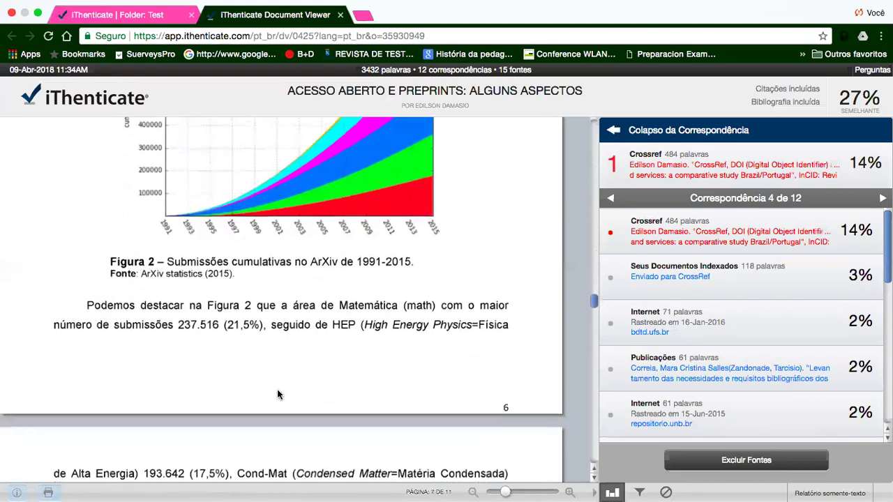
pyautogui.scroll(-15, 276, 395)
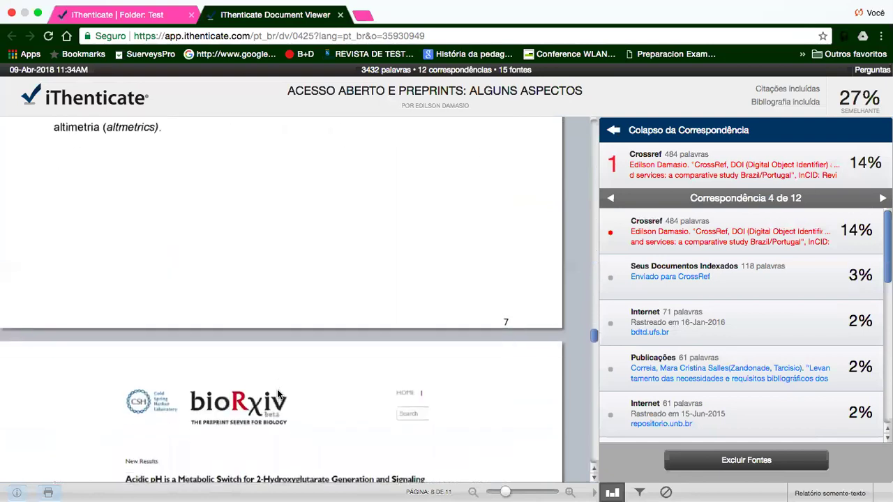
pyautogui.scroll(-15, 277, 394)
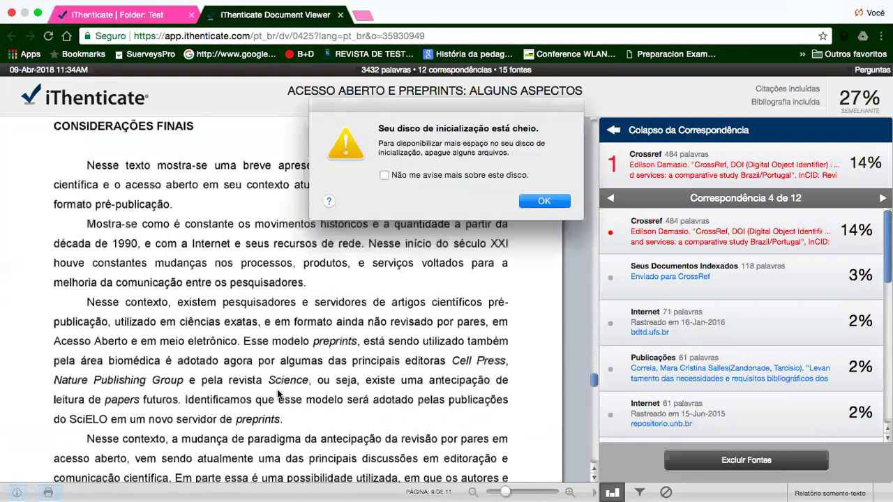
pyautogui.scroll(-10, 277, 395)
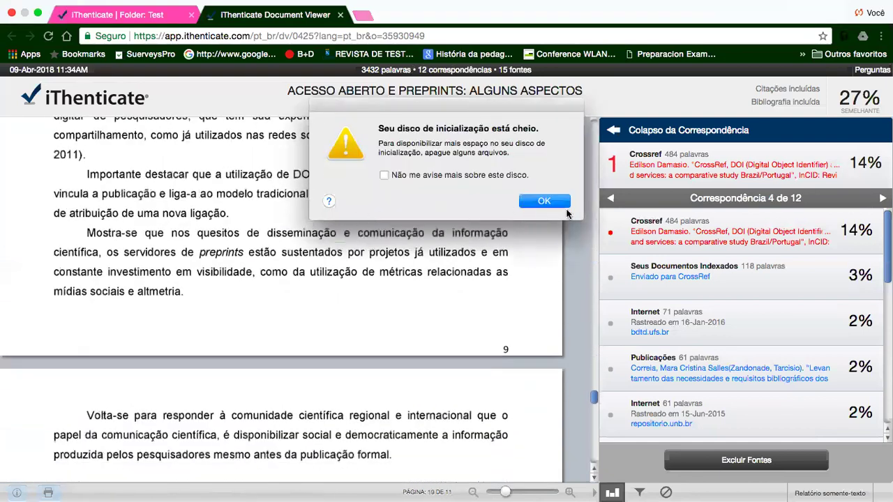
pyautogui.click(544, 202)
pyautogui.scroll(-10, 294, 325)
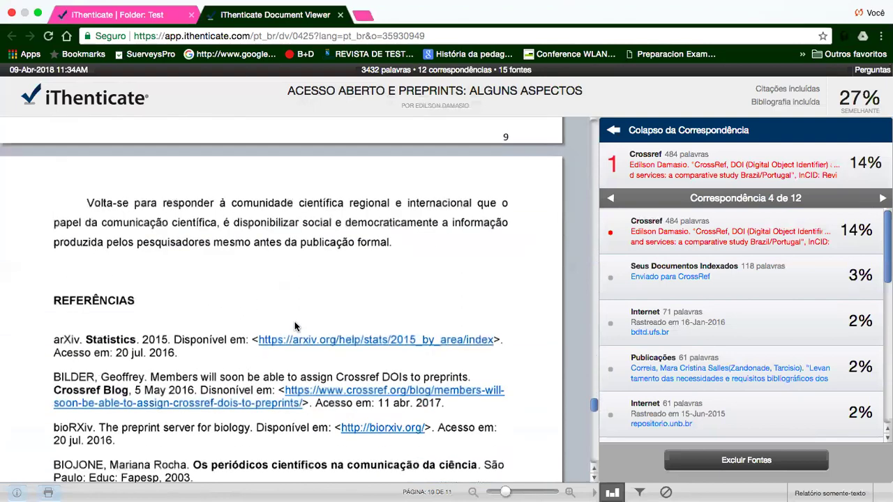
pyautogui.scroll(15, 294, 321)
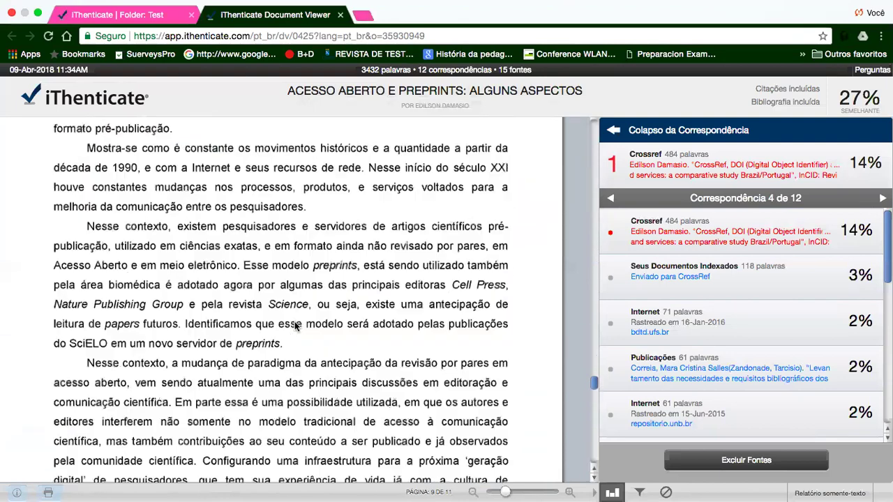
pyautogui.scroll(10, 295, 325)
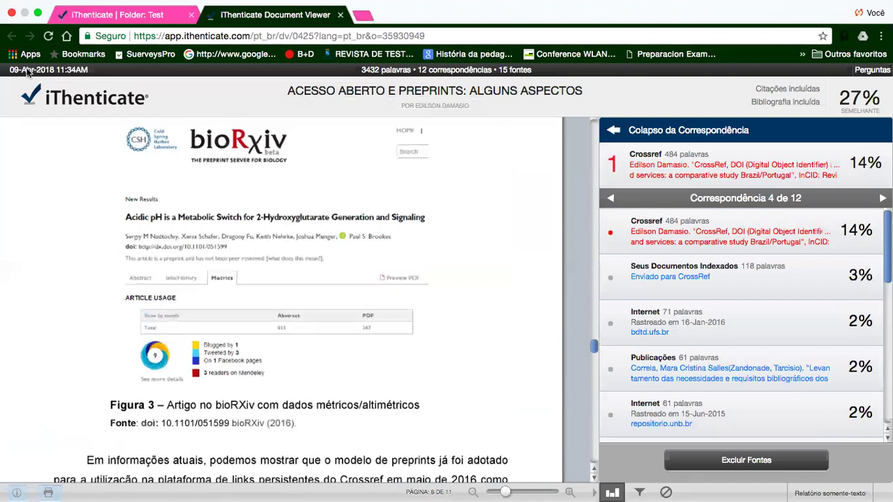
# - Reopen the first Test-folder document's 27% report and show its filters and settings
pyautogui.click(133, 15)
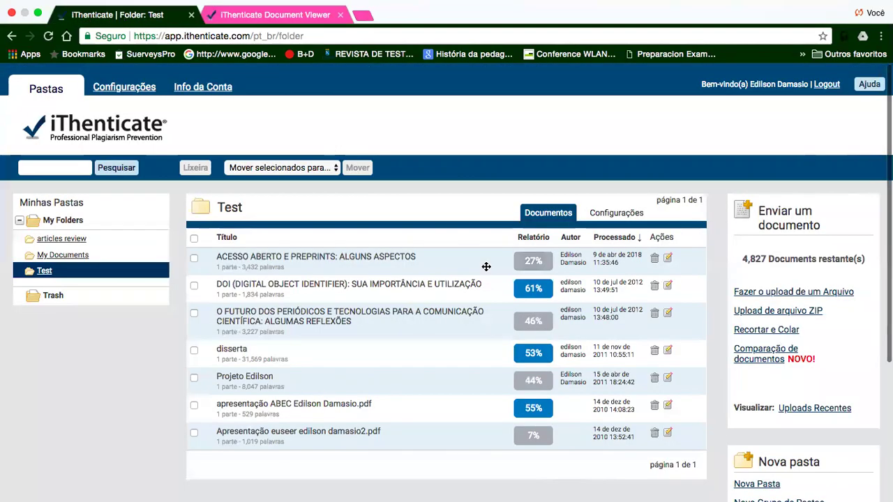
pyautogui.click(532, 260)
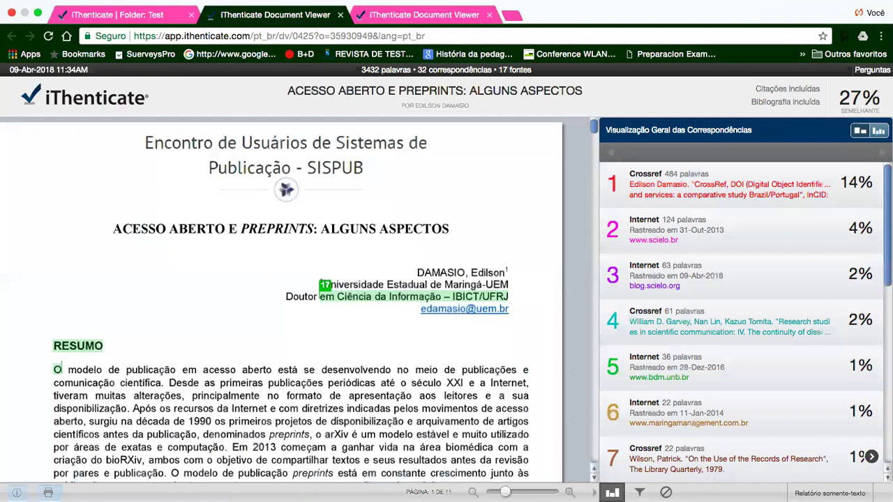
pyautogui.click(639, 492)
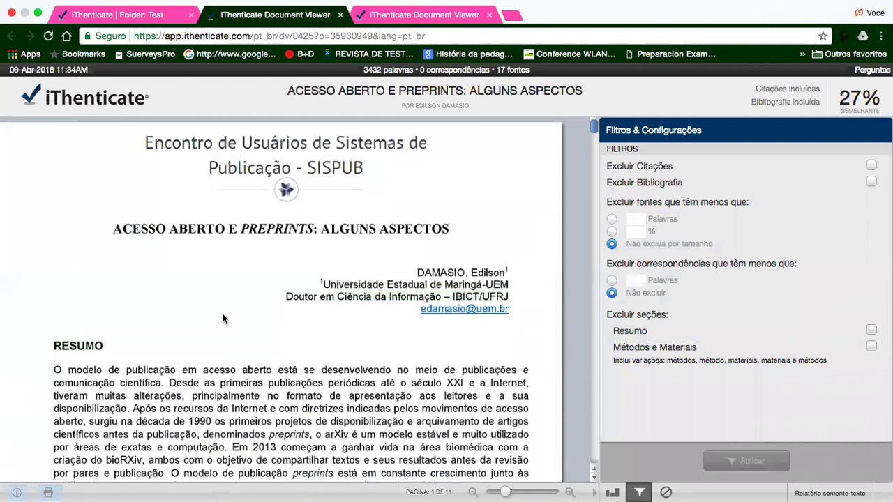
pyautogui.scroll(-10, 223, 319)
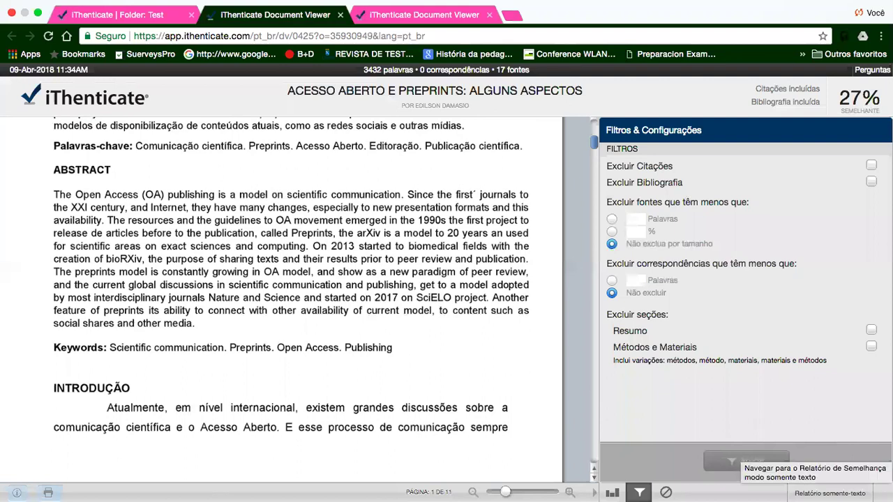
# - Switch to Relatório somente-texto, toggle the bibliography exclusion off and on, and review the text
pyautogui.click(829, 493)
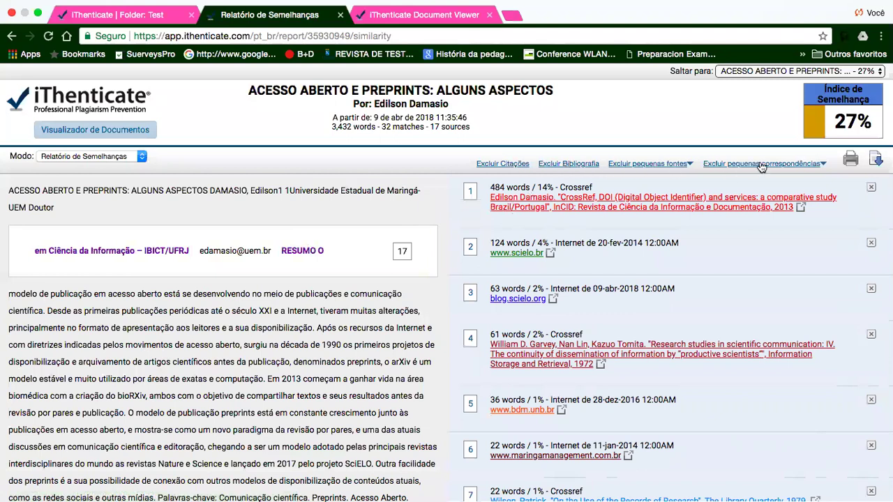
pyautogui.click(563, 166)
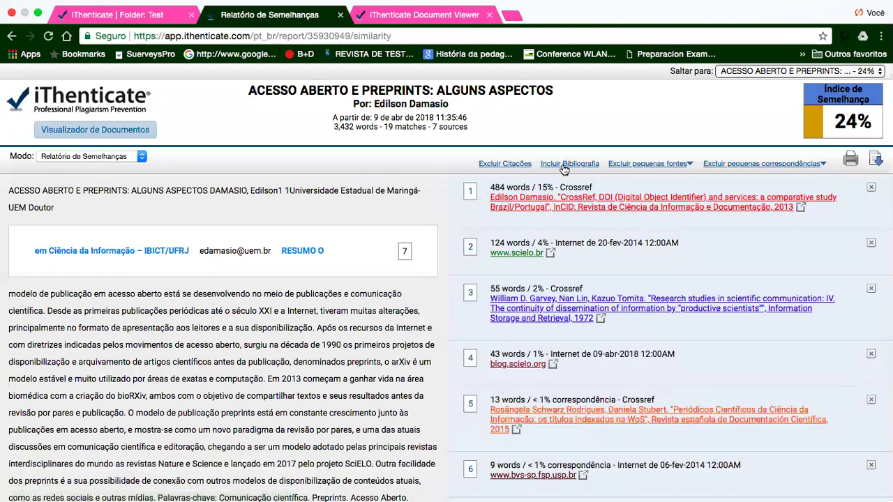
pyautogui.click(563, 166)
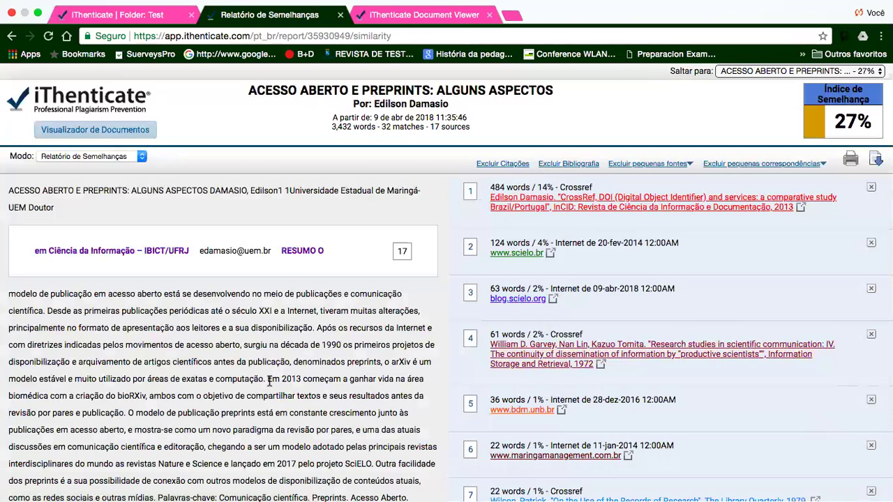
pyautogui.scroll(-10, 269, 382)
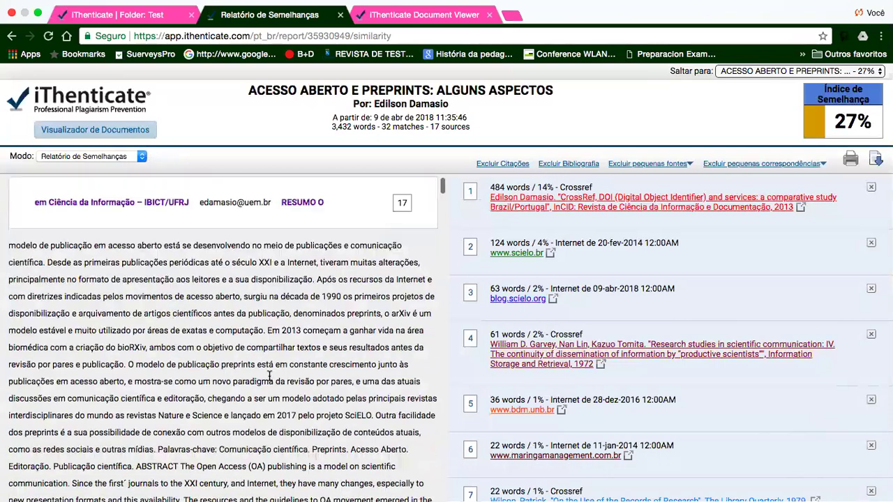
pyautogui.scroll(-8, 268, 374)
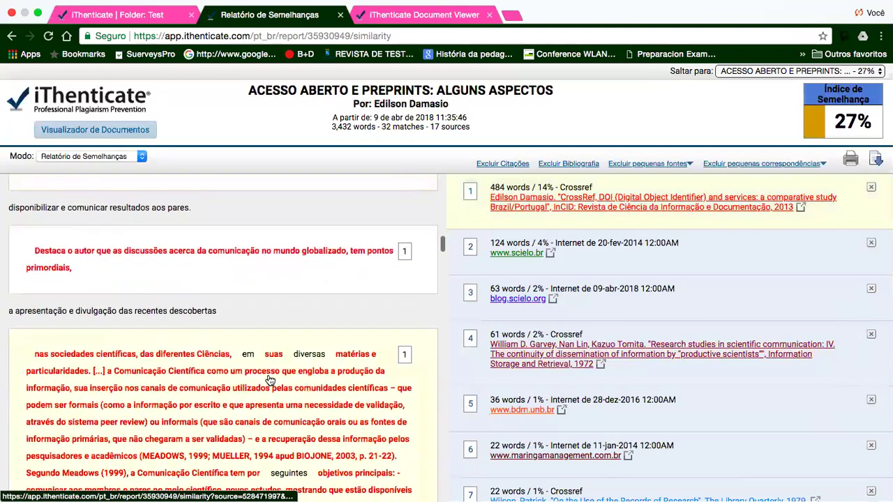
pyautogui.scroll(10, 269, 380)
pyautogui.scroll(-2, 269, 377)
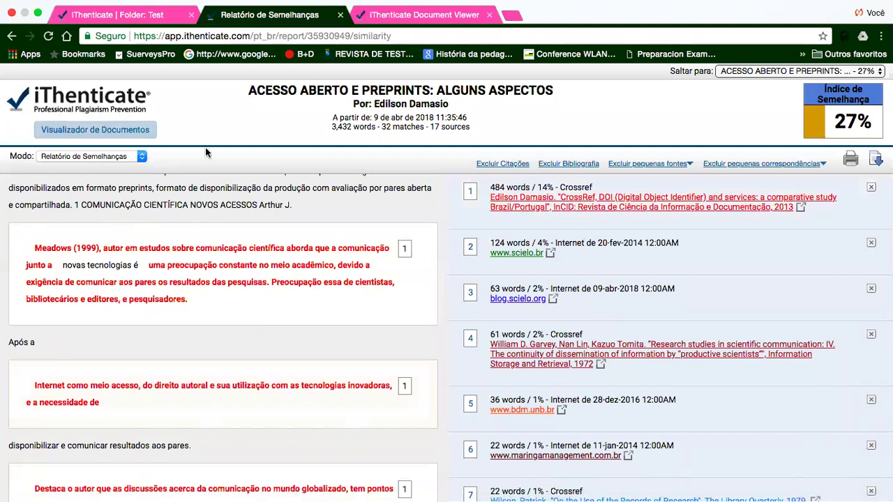
# - Compare side by side with the 14% Crossref source, stepping through matches to the TICs passage
pyautogui.click(252, 267)
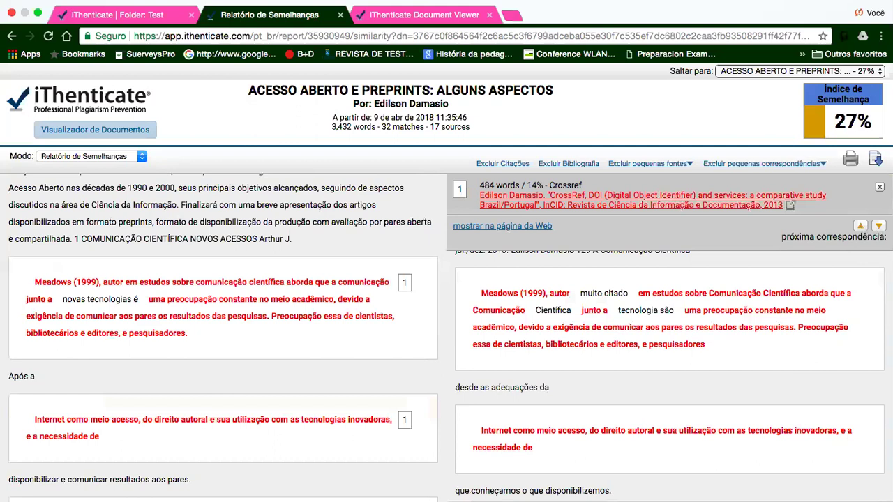
pyautogui.click(878, 229)
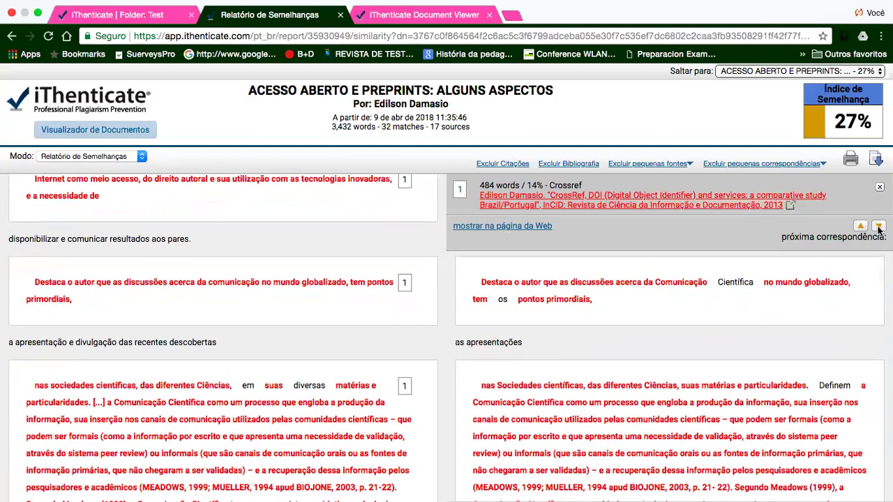
pyautogui.click(879, 229)
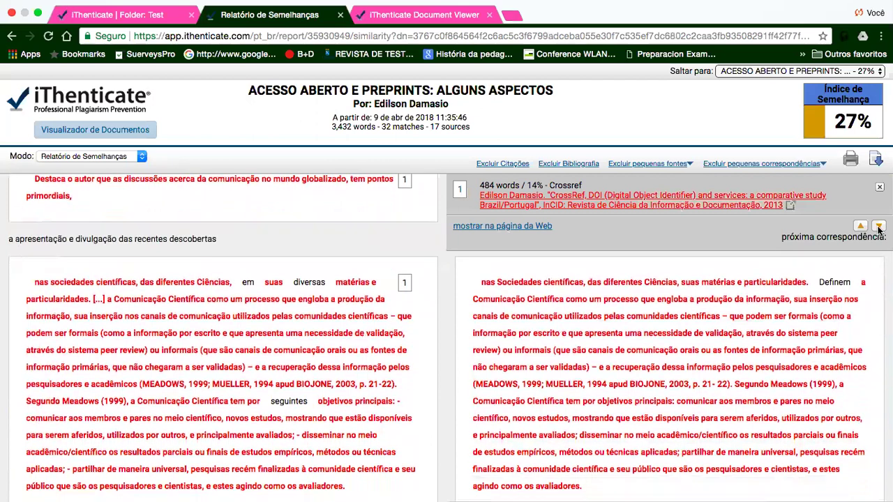
pyautogui.click(878, 229)
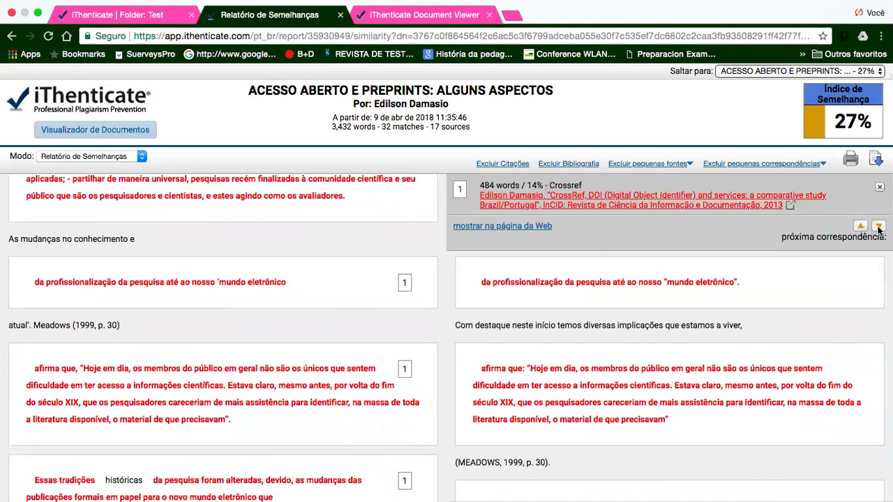
pyautogui.click(878, 228)
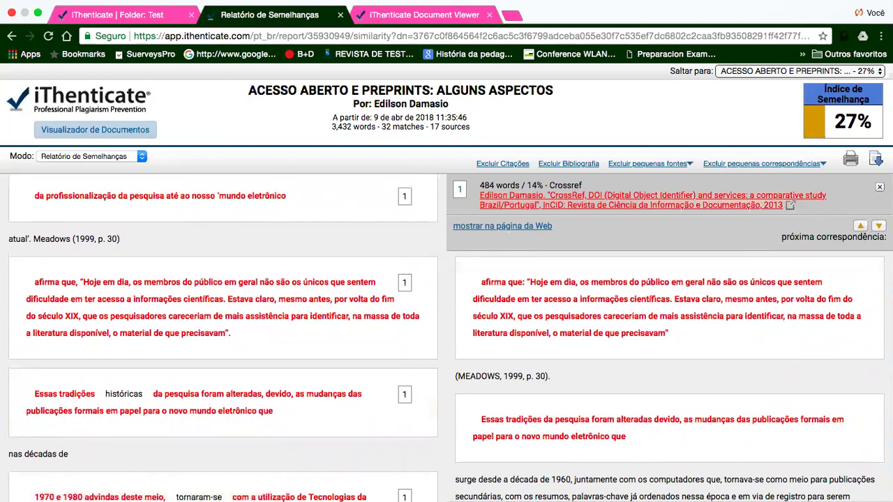
pyautogui.click(879, 228)
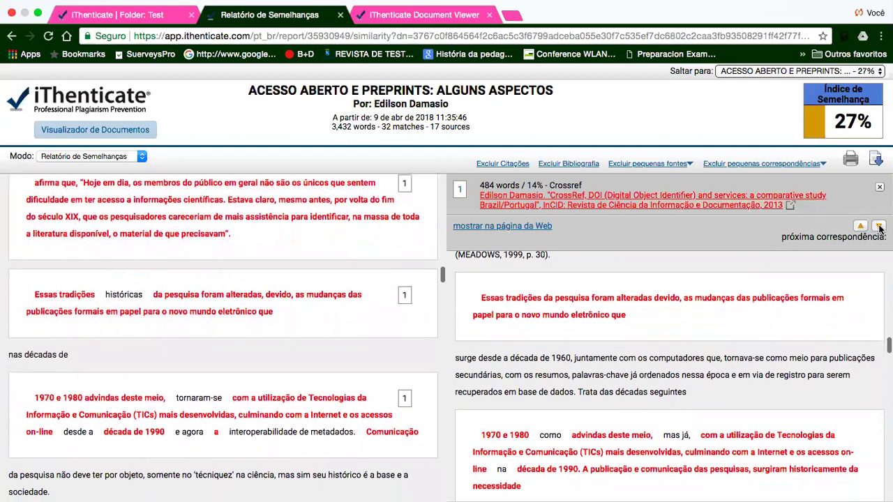
pyautogui.click(879, 229)
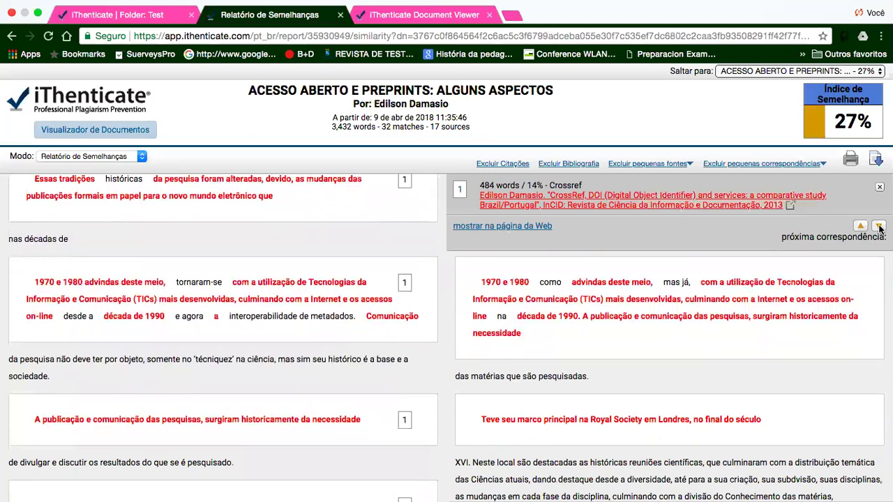
pyautogui.click(879, 228)
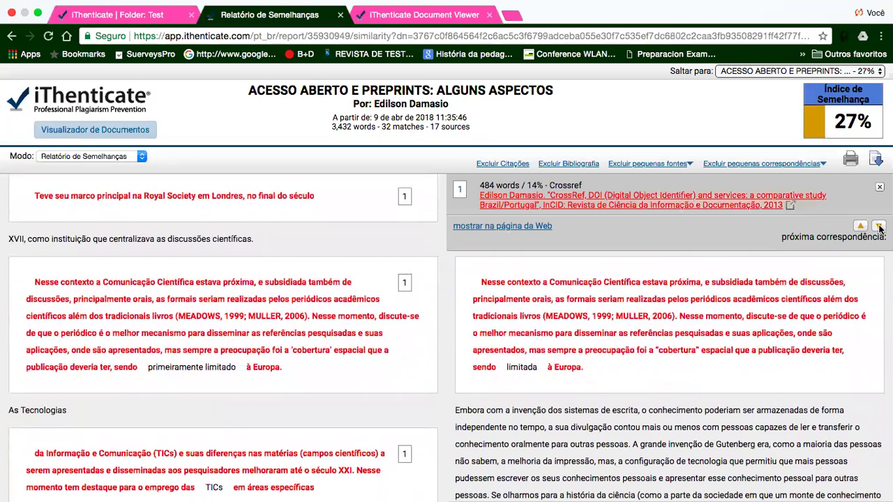
pyautogui.click(879, 228)
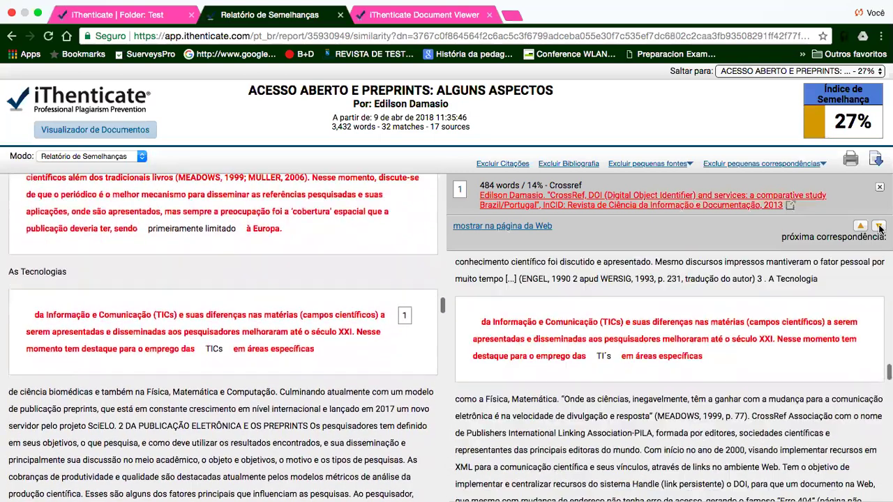
pyautogui.click(879, 228)
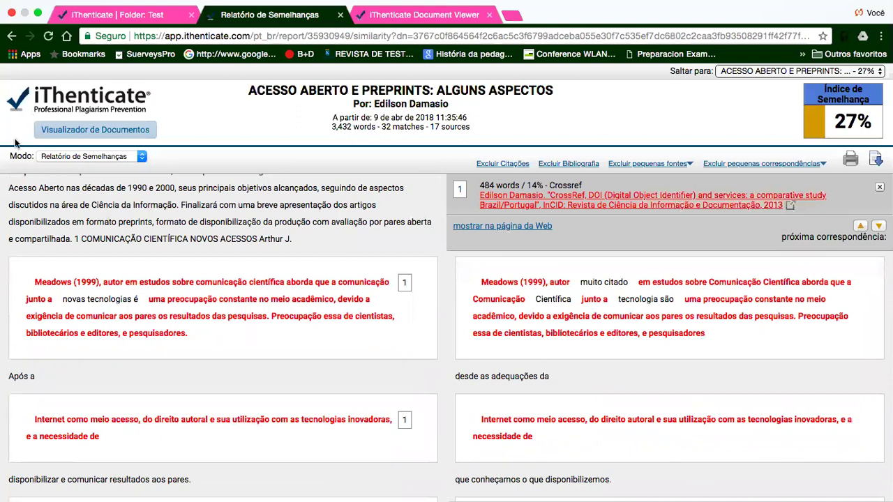
# - Return to the full source list and set Modo to Rastreamento de Conteúdo
pyautogui.click(11, 40)
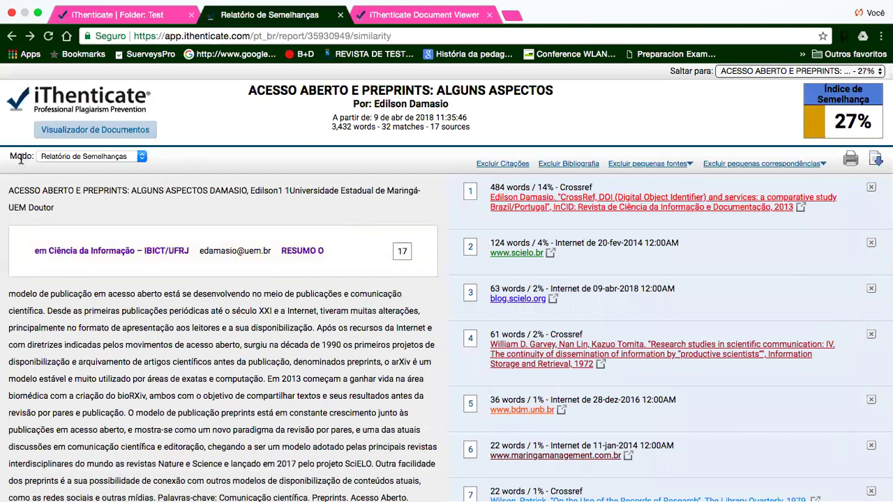
pyautogui.click(141, 156)
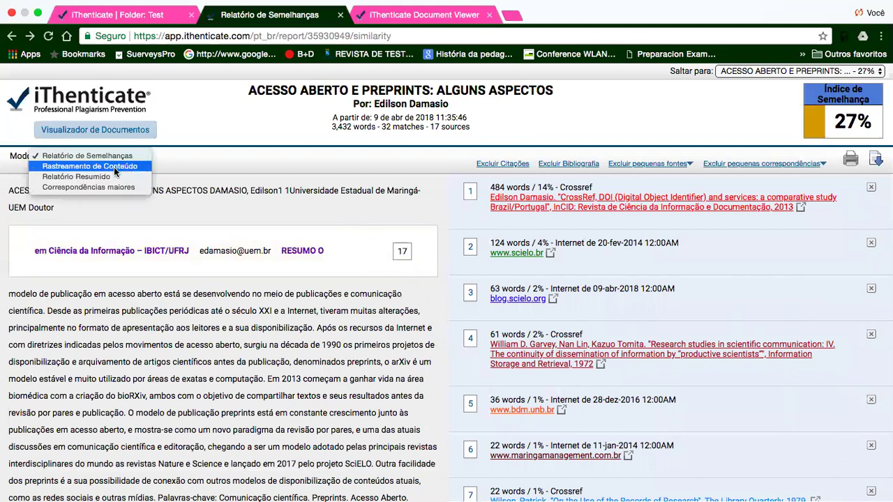
pyautogui.click(113, 167)
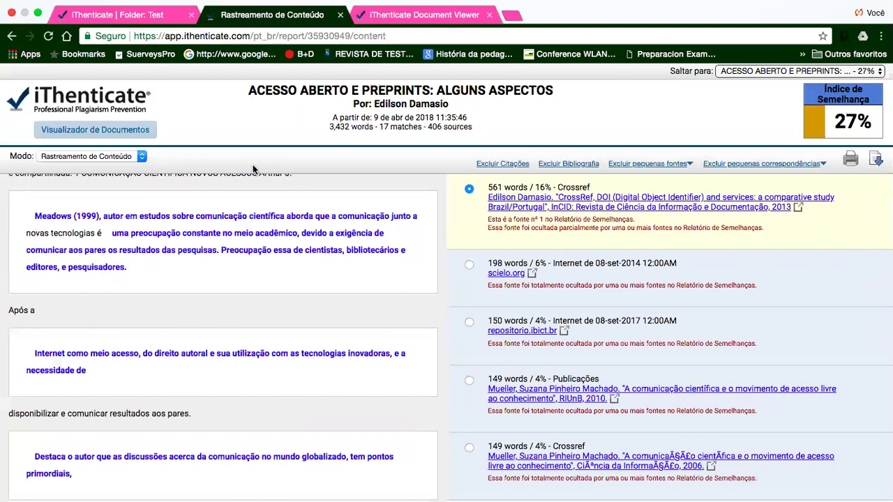
# - Set Modo to Relatório Resumido and look through the source list and highlighted article
pyautogui.click(141, 157)
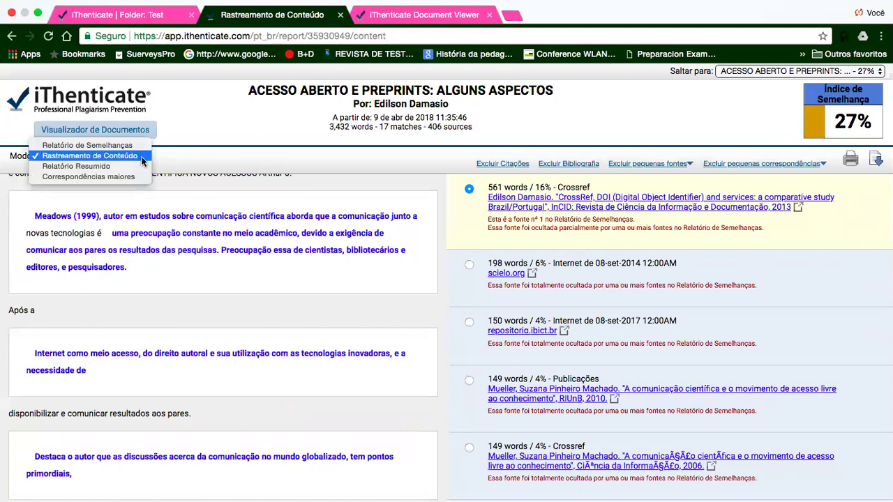
pyautogui.click(97, 167)
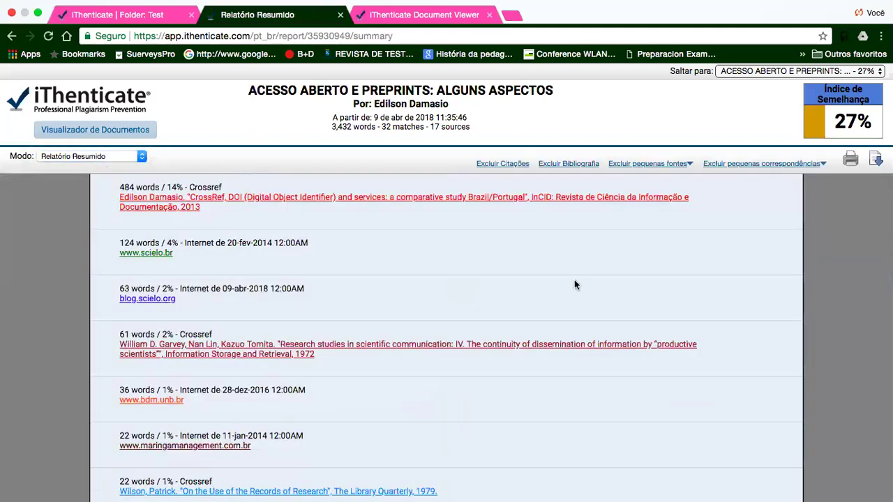
pyautogui.scroll(-10, 743, 345)
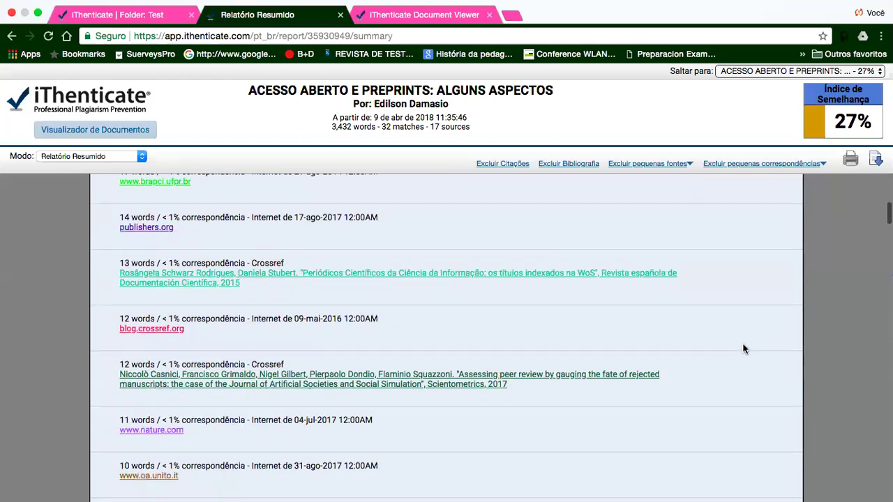
pyautogui.scroll(-5, 743, 349)
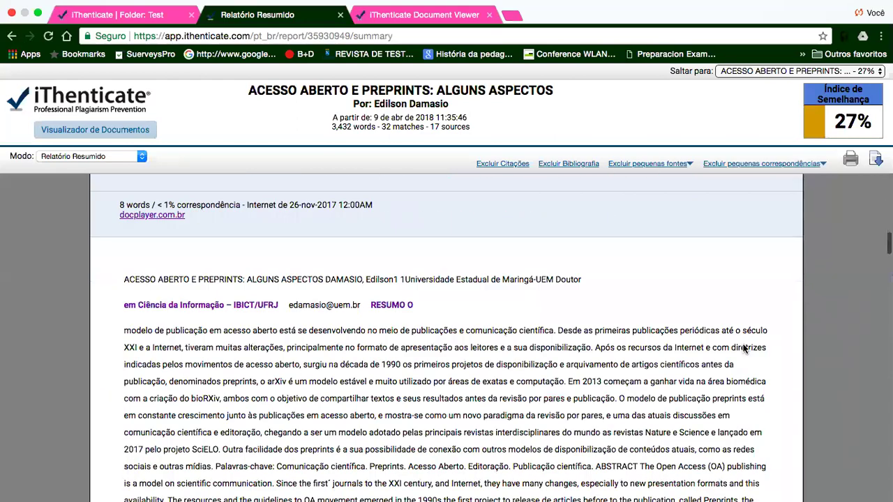
pyautogui.scroll(-8, 743, 349)
pyautogui.scroll(-10, 742, 349)
pyautogui.scroll(-5, 742, 349)
pyautogui.scroll(15, 743, 349)
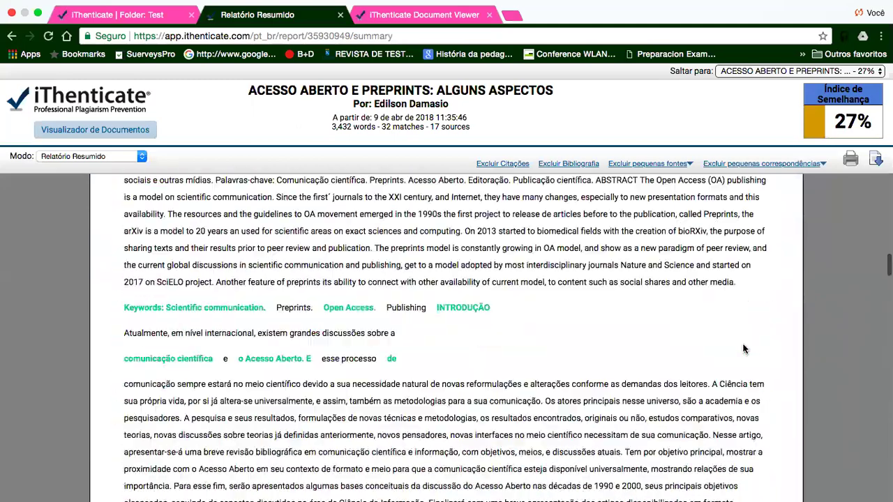
pyautogui.scroll(15, 742, 348)
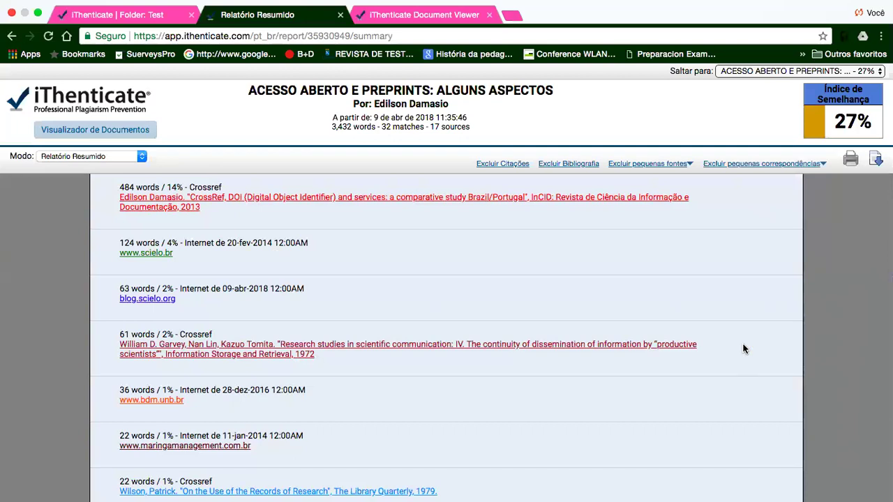
pyautogui.scroll(-3, 744, 350)
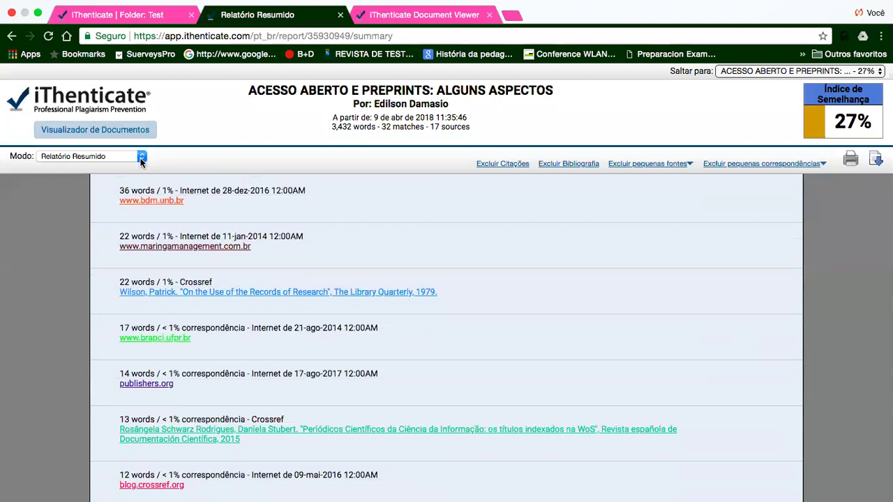
# - View Correspondências maiores, inspect the Meadows (1999) match, then return to the Document Viewer
pyautogui.click(142, 159)
pyautogui.click(133, 166)
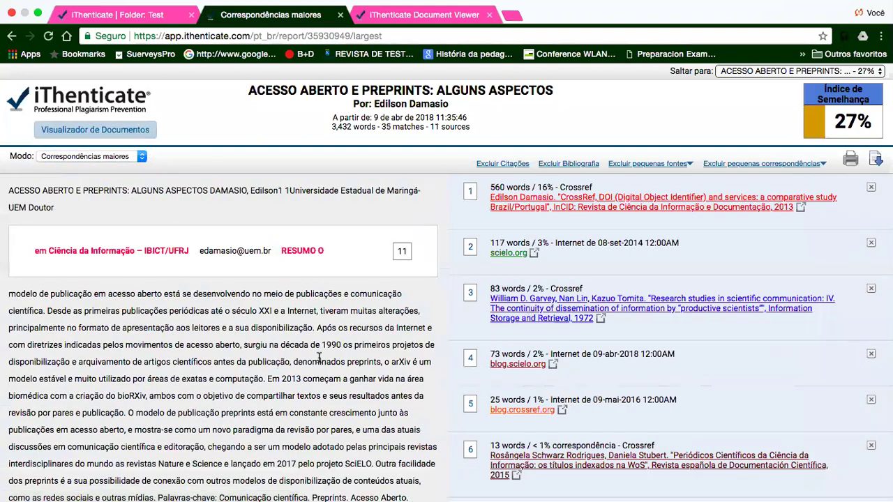
pyautogui.scroll(-10, 318, 358)
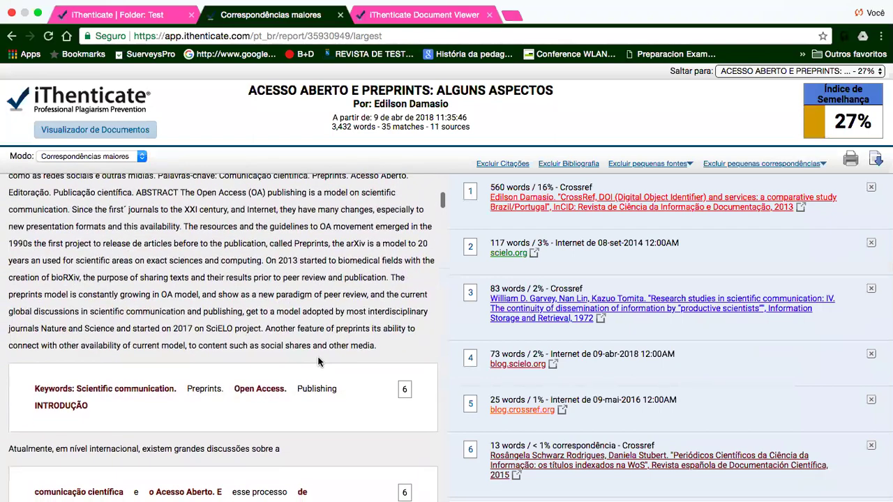
pyautogui.scroll(-15, 318, 361)
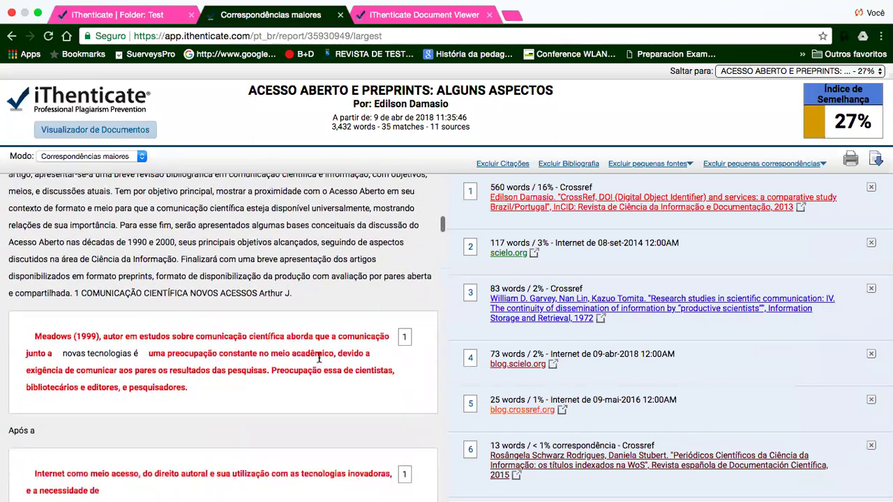
pyautogui.click(318, 341)
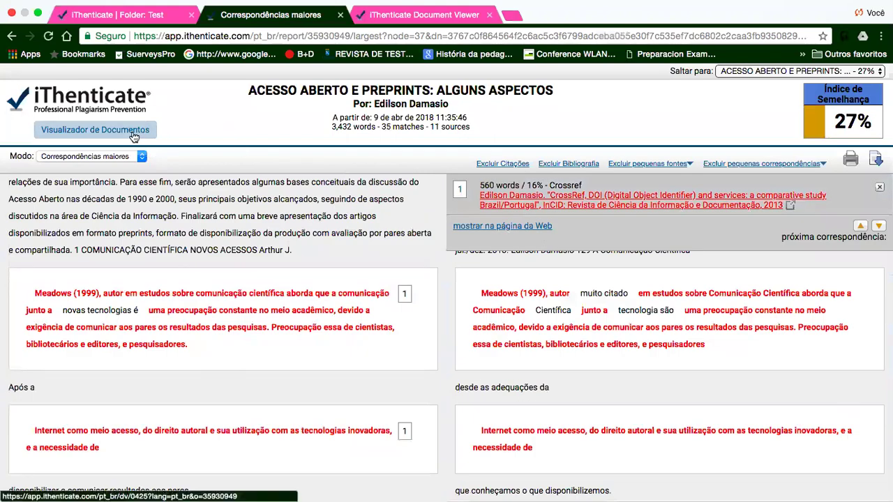
pyautogui.click(134, 134)
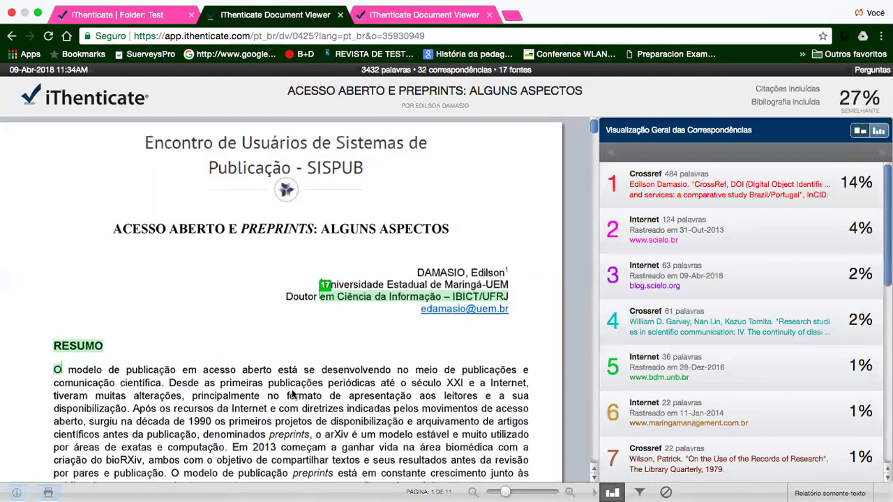
# - Switch the match panel to Todas fontes, showing match 1 of 18
pyautogui.scroll(-5, 293, 395)
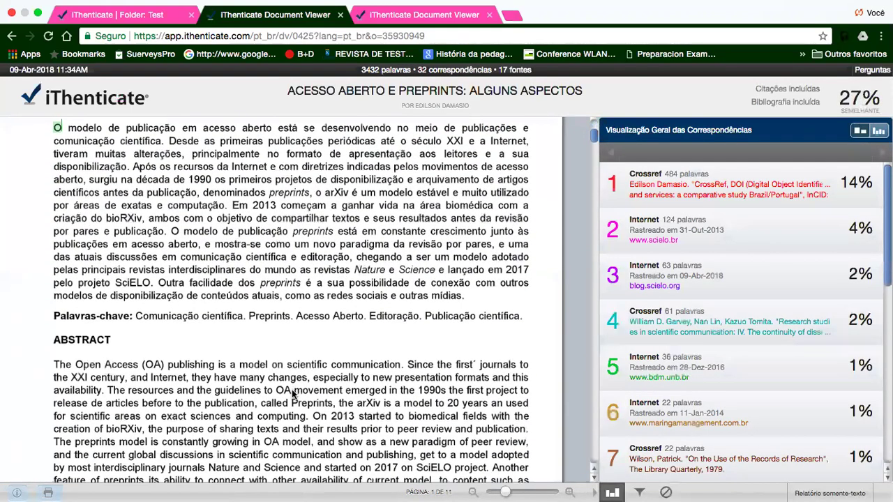
pyautogui.moveTo(869, 183)
pyautogui.click(878, 132)
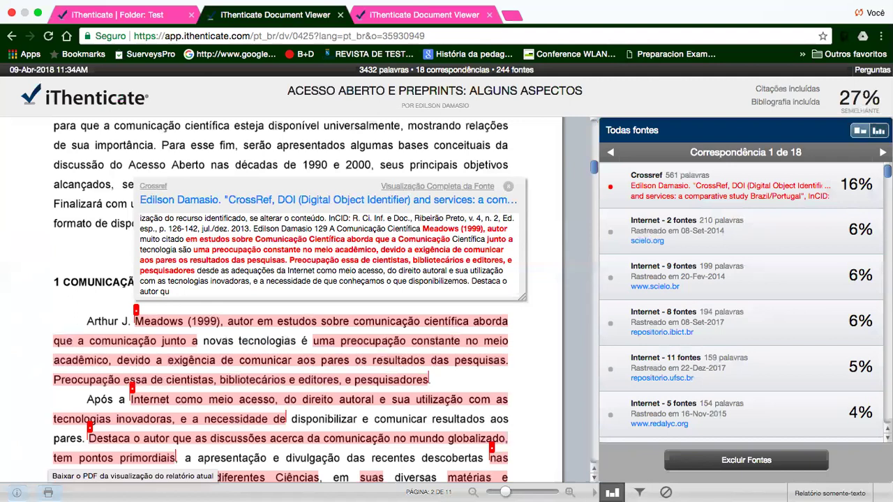
# - Download the current similarity report view as a PDF from the Document Viewer
pyautogui.click(48, 493)
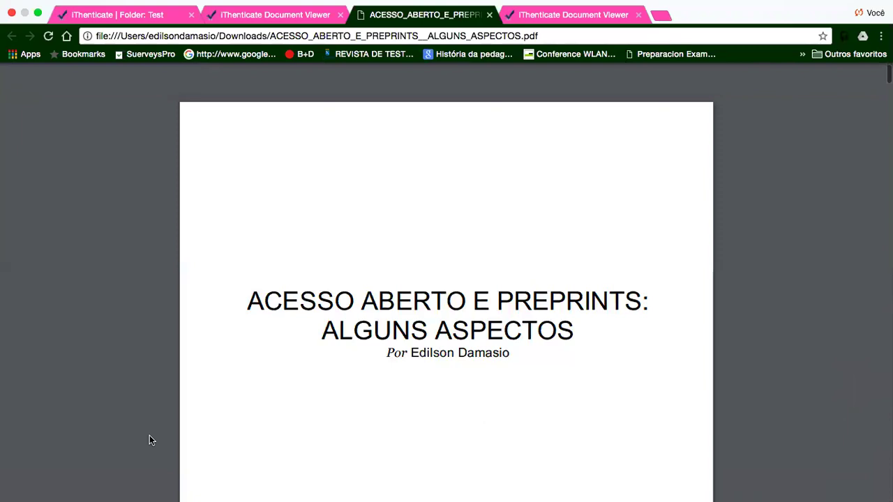
# - Scroll through the ACESSO_ABERTO_E_PREPRINTS__ALGUNS_ASPECTOS.pdf report, from the references back to the bioRxiv page
pyautogui.scroll(-9, 149, 440)
pyautogui.scroll(-2, 149, 441)
pyautogui.scroll(4, 149, 441)
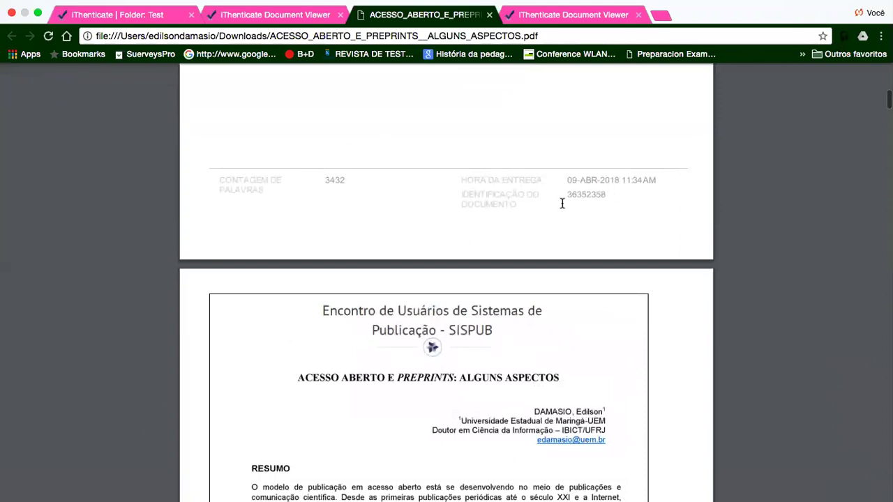
pyautogui.scroll(-5, 197, 399)
pyautogui.scroll(-10, 197, 399)
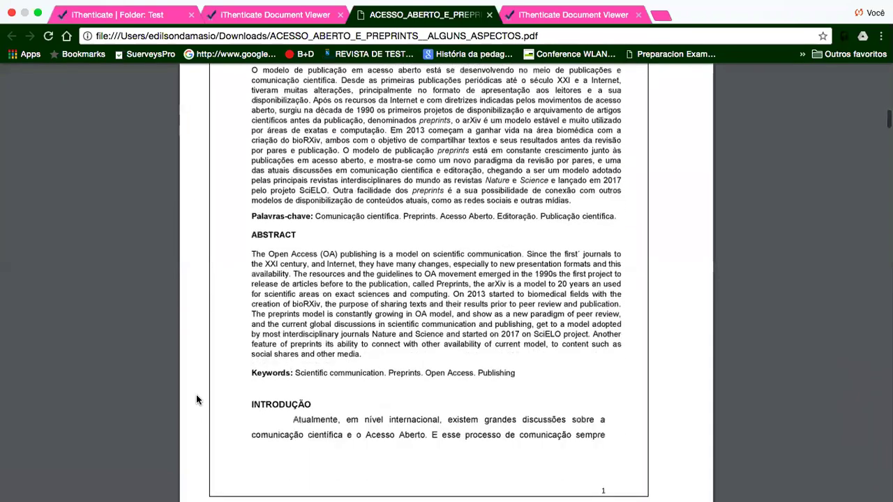
pyautogui.scroll(-1, 196, 399)
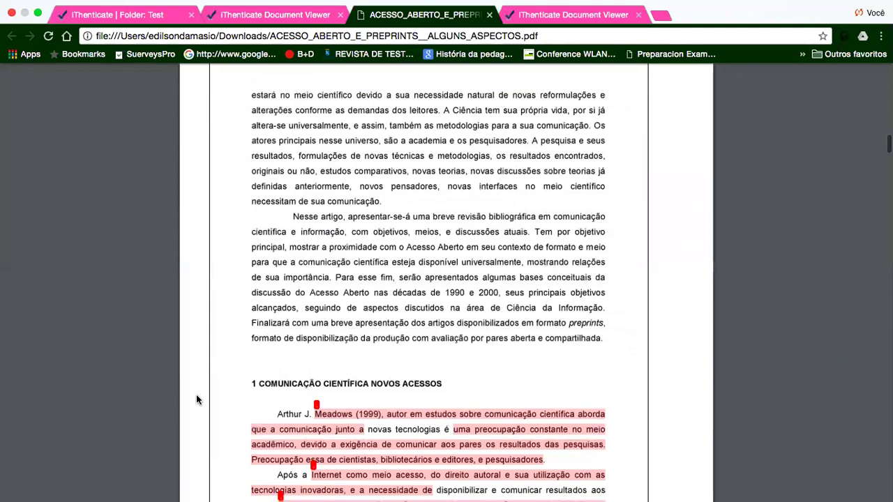
pyautogui.scroll(-12, 197, 363)
pyautogui.scroll(-15, 197, 363)
pyautogui.scroll(-15, 198, 363)
pyautogui.scroll(-15, 197, 364)
pyautogui.scroll(-15, 198, 364)
pyautogui.scroll(-5, 198, 363)
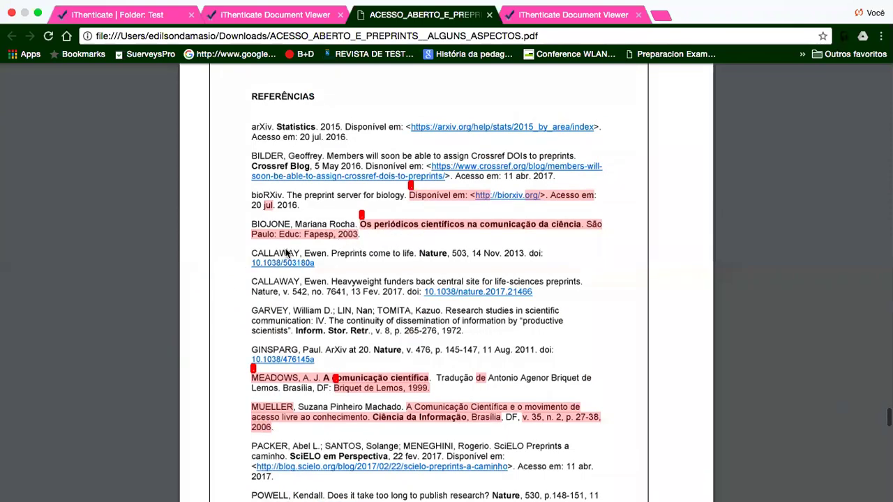
pyautogui.scroll(-12, 225, 296)
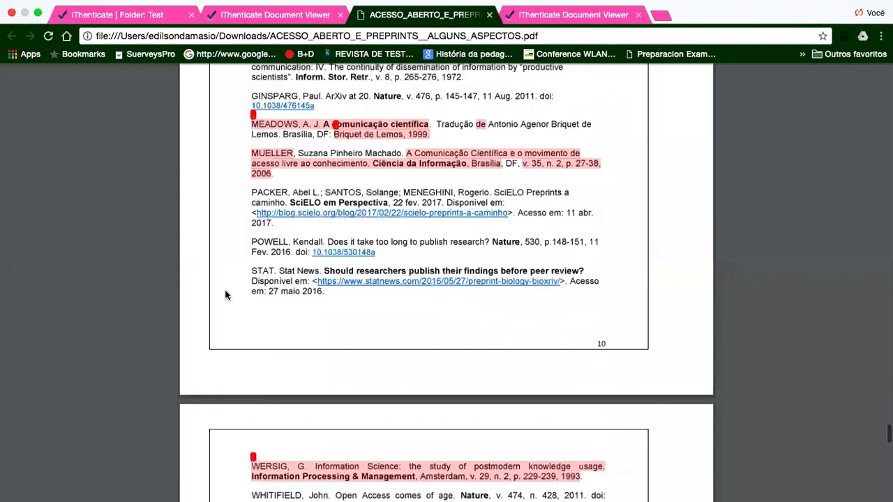
pyautogui.scroll(-10, 225, 295)
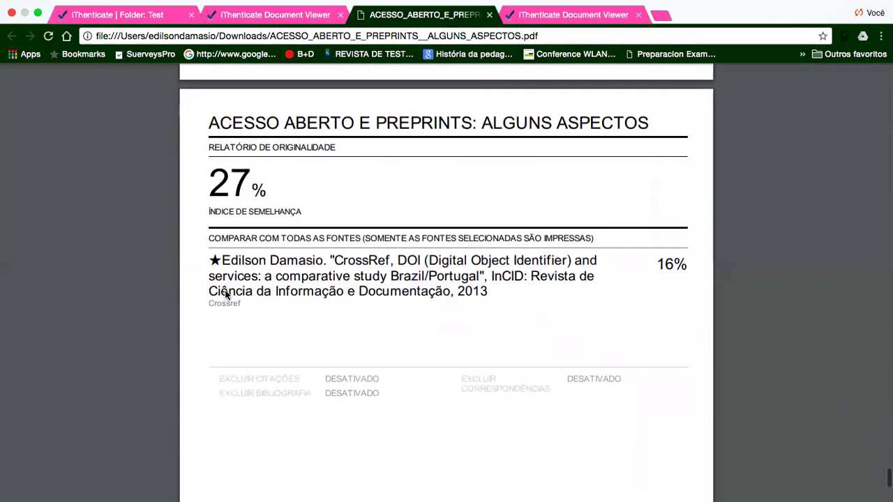
pyautogui.scroll(2, 225, 295)
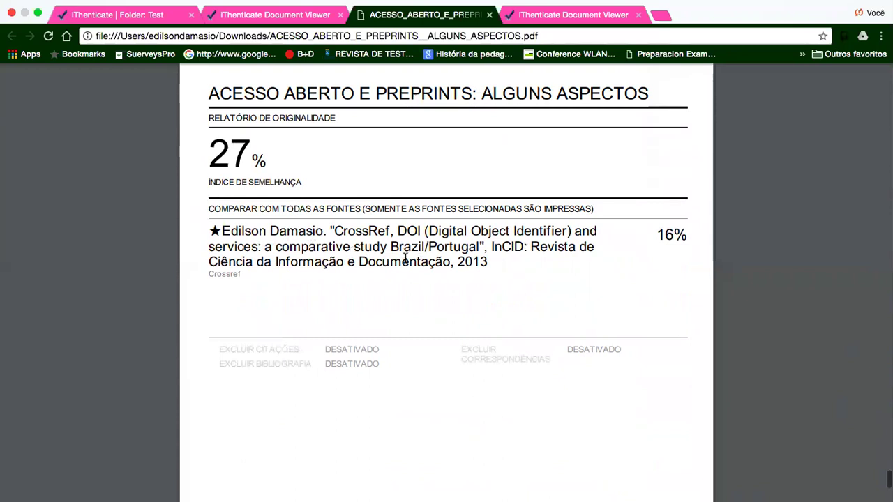
pyautogui.scroll(4, 405, 258)
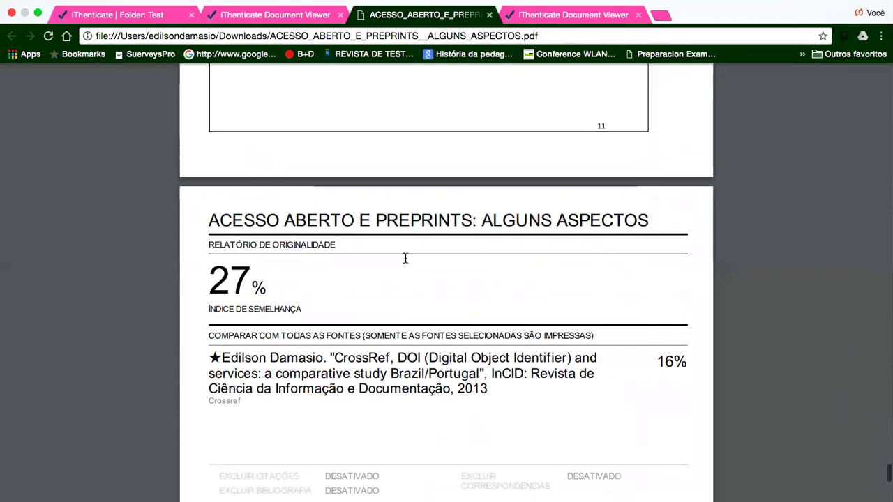
pyautogui.scroll(15, 406, 258)
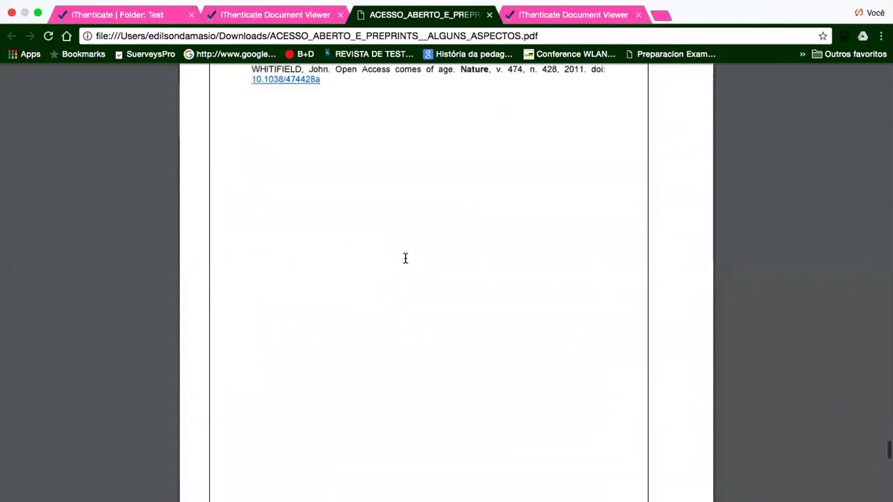
pyautogui.scroll(10, 405, 258)
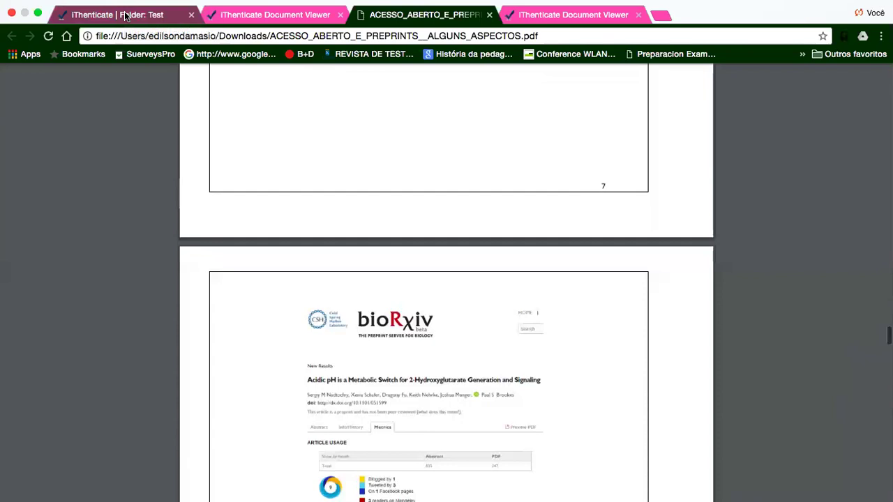
# - From the Folder: Test list, open the 27% report for ACESSO ABERTO E PREPRINTS and scroll its matches
pyautogui.click(125, 16)
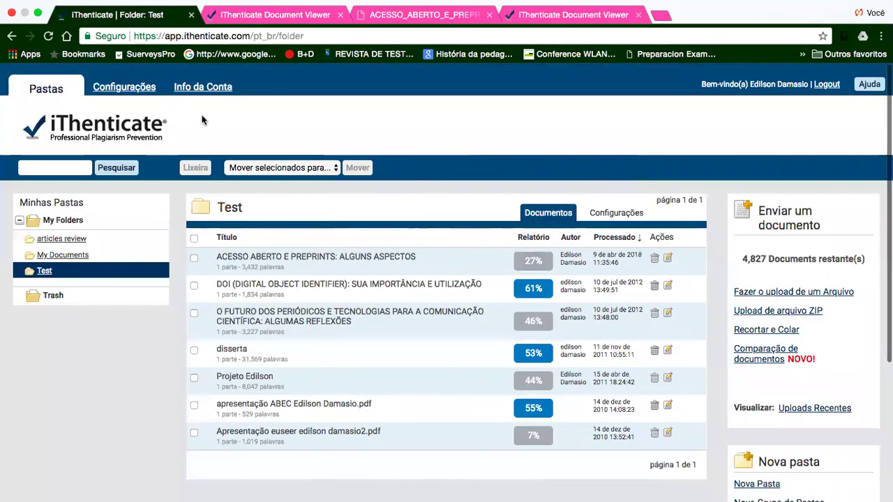
pyautogui.click(533, 261)
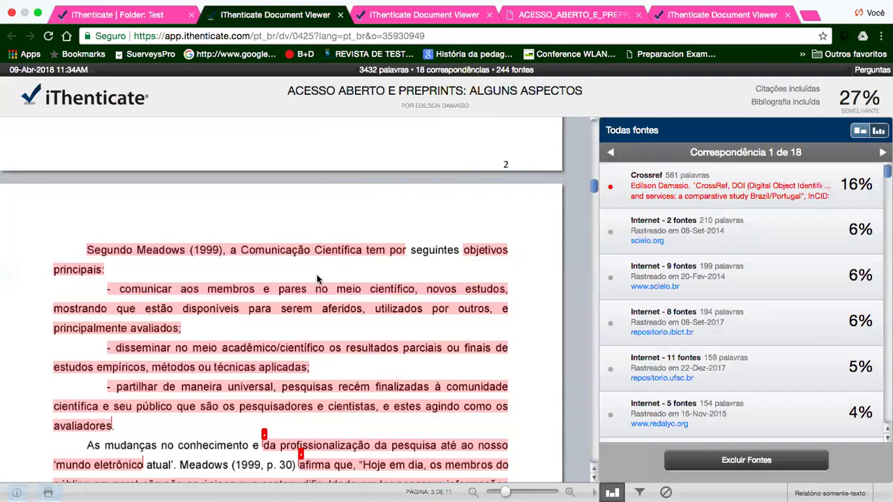
pyautogui.scroll(-10, 353, 308)
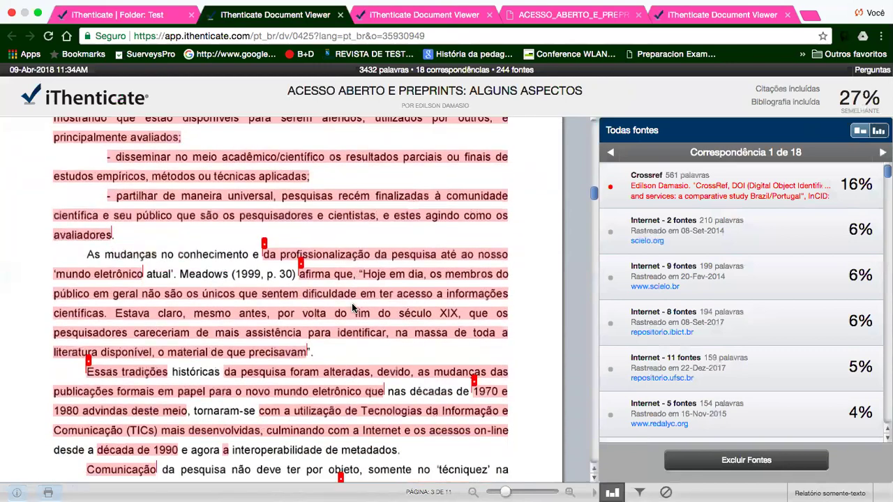
pyautogui.scroll(-20, 353, 309)
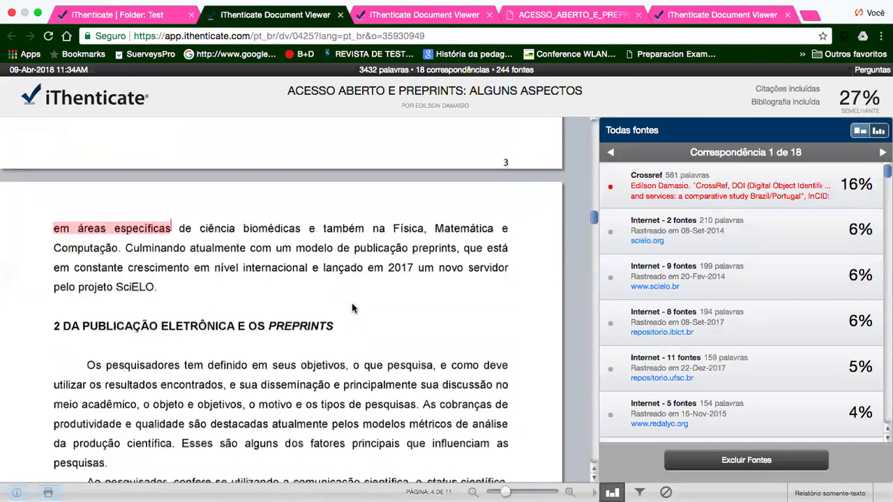
pyautogui.scroll(-6, 351, 303)
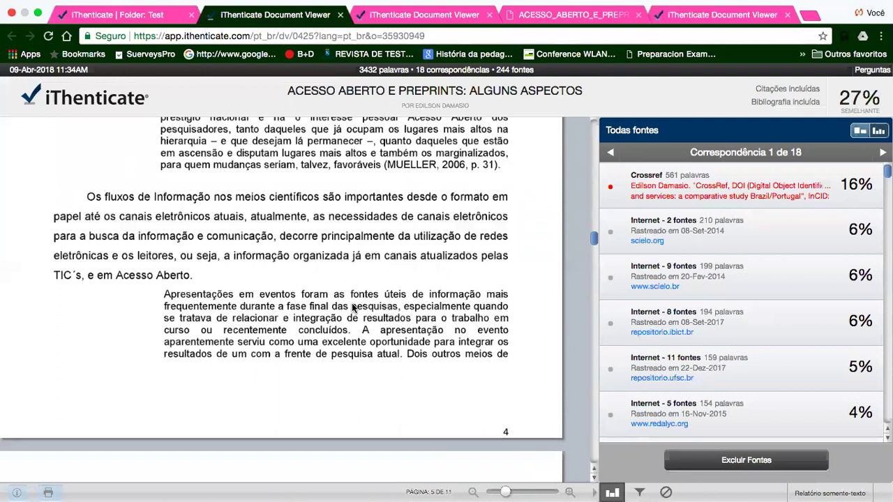
# - Exit full-screen and bring the Chrome window with the report back from the Dock
pyautogui.scroll(20, 352, 307)
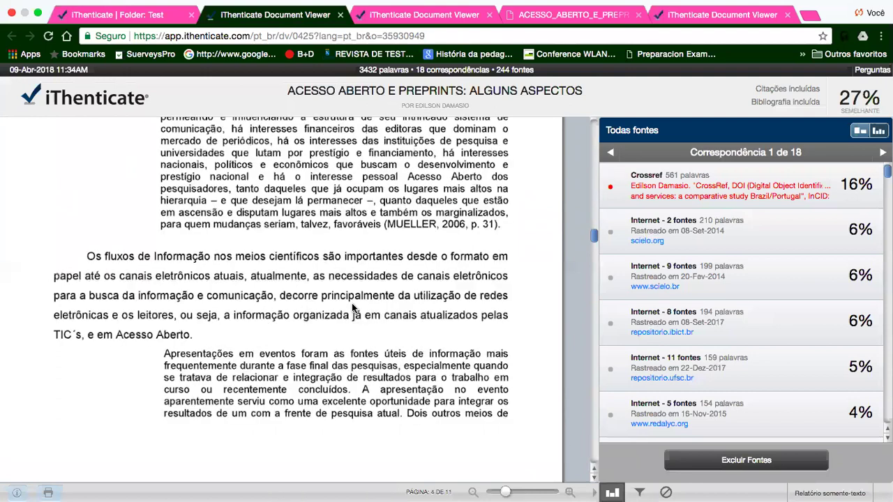
pyautogui.click(7, 12)
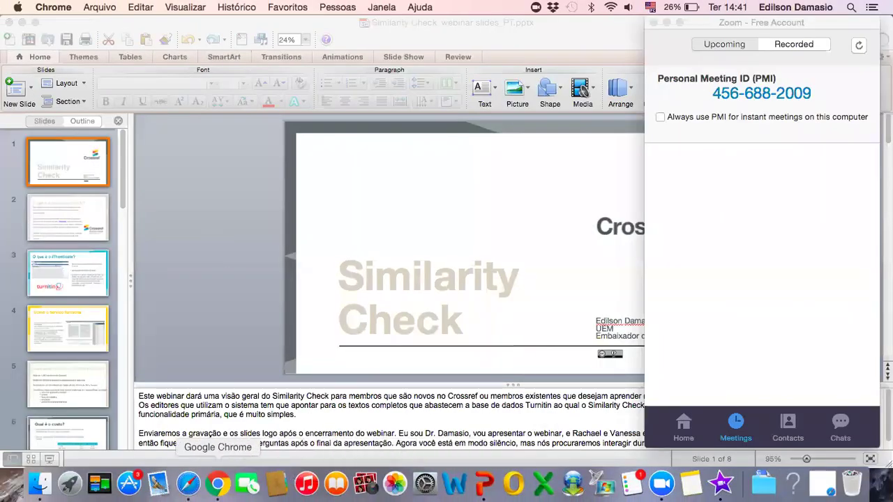
pyautogui.click(218, 484)
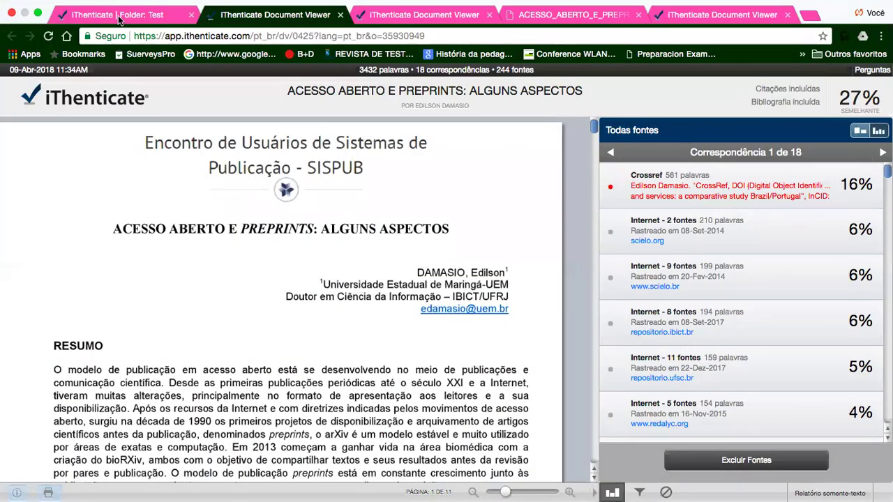
# - Return to the 'iThenticate | Folder: Test' tab listing the seven submitted documents
pyautogui.click(119, 16)
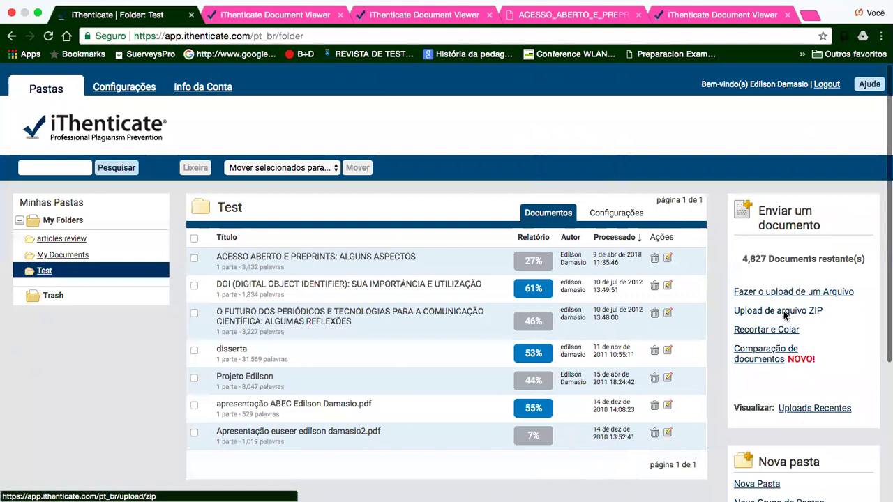
# - Open the Recortar e Colar upload form for My Folders - Test and review its fields and paste area
pyautogui.click(766, 332)
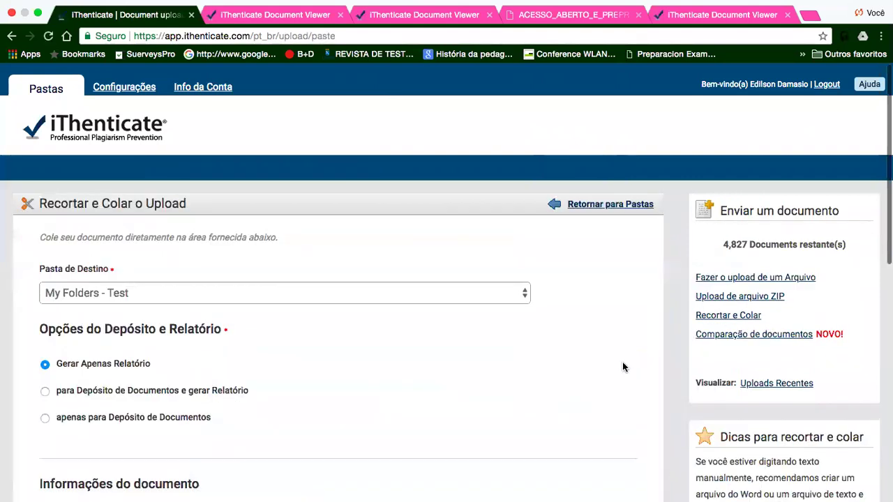
pyautogui.scroll(-5, 624, 367)
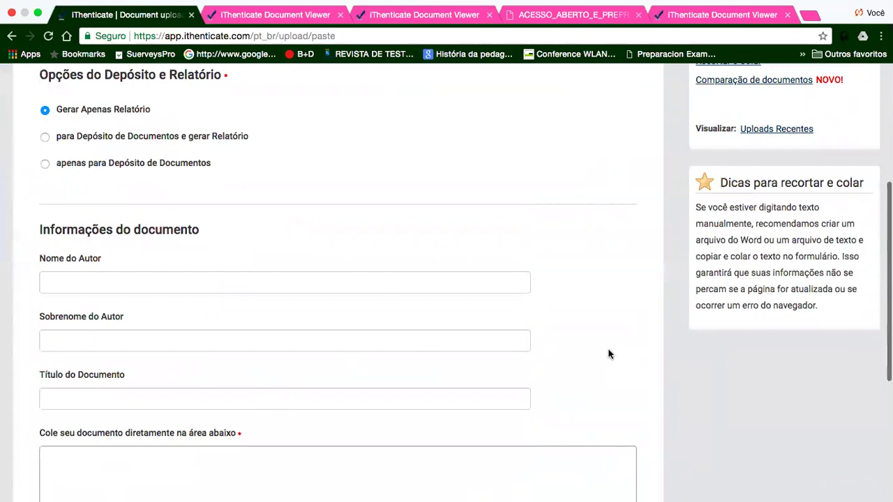
pyautogui.scroll(-5, 607, 355)
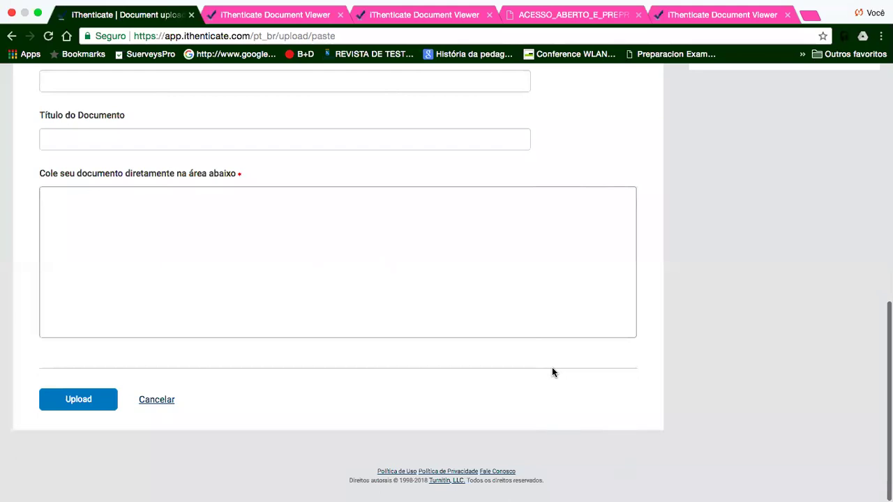
pyautogui.click(216, 233)
pyautogui.scroll(10, 215, 233)
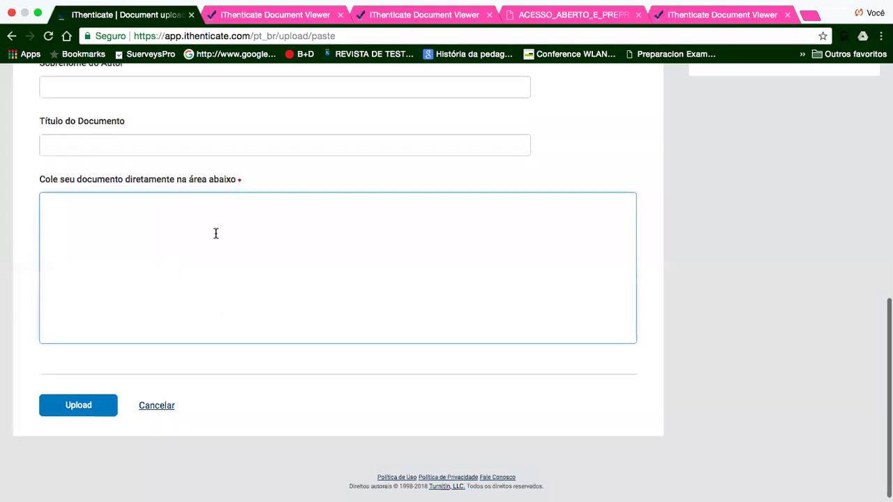
pyautogui.scroll(-10, 216, 233)
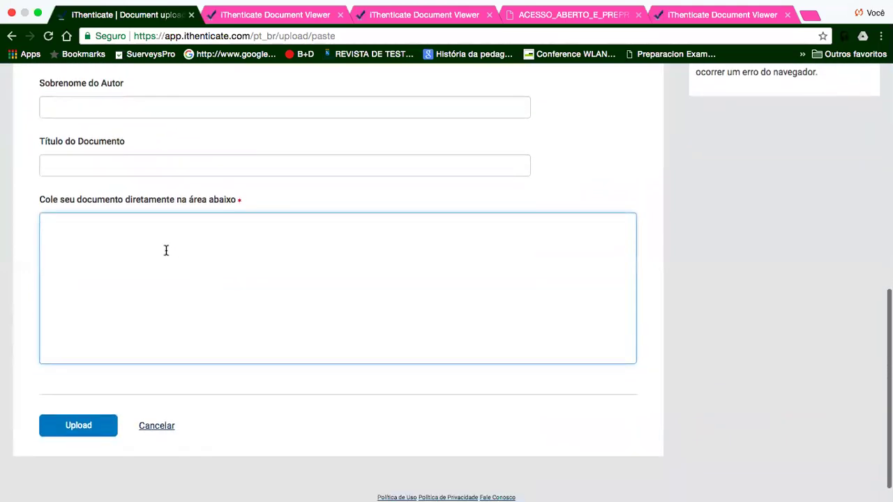
pyautogui.scroll(10, 632, 164)
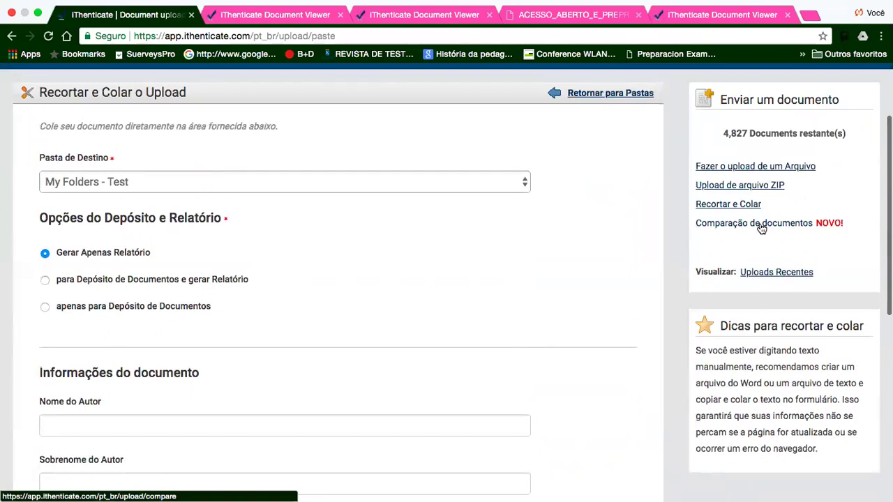
# - Open the Comparação de documentos form and review its main and up-to-five comparison document fields
pyautogui.click(761, 230)
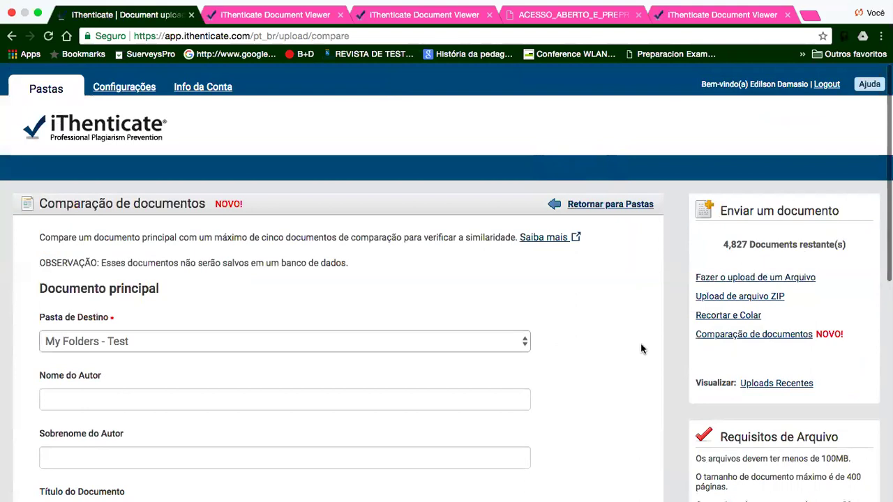
pyautogui.scroll(-4, 641, 345)
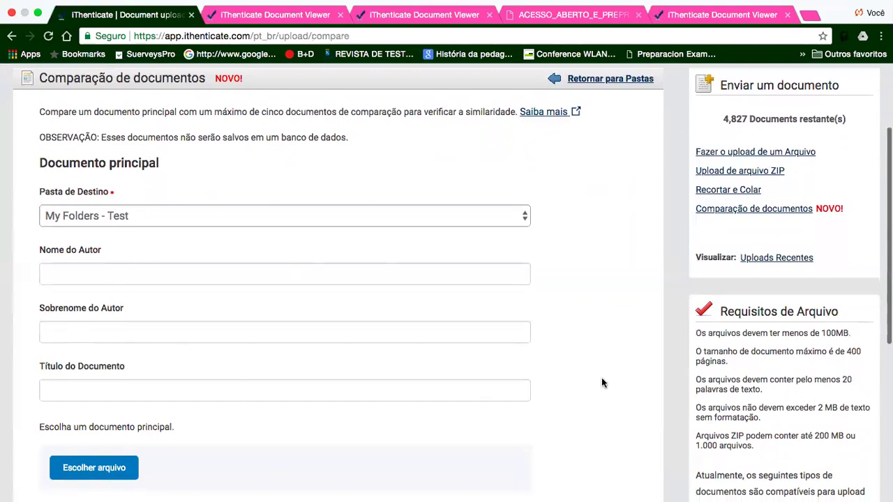
pyautogui.scroll(-7, 605, 381)
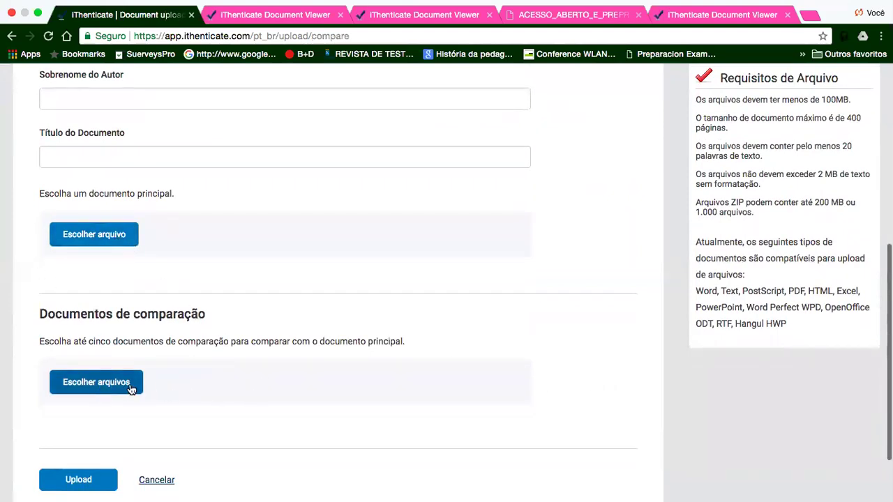
pyautogui.scroll(5, 598, 366)
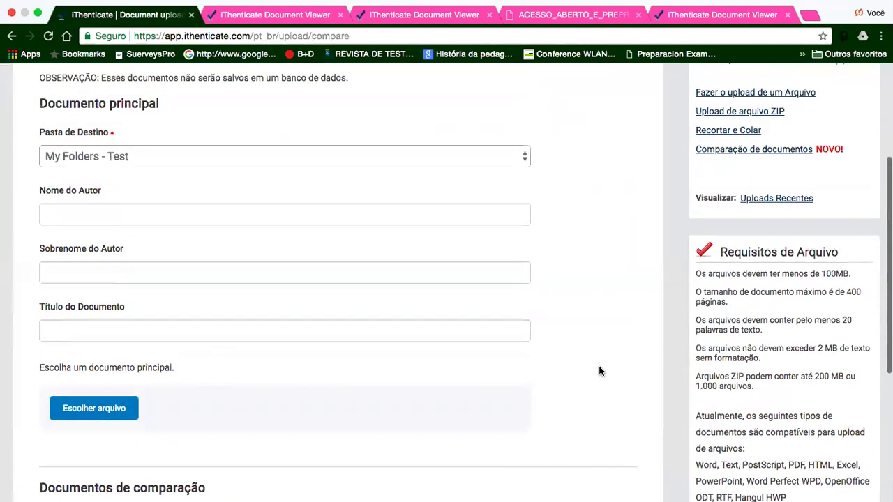
pyautogui.scroll(1, 598, 367)
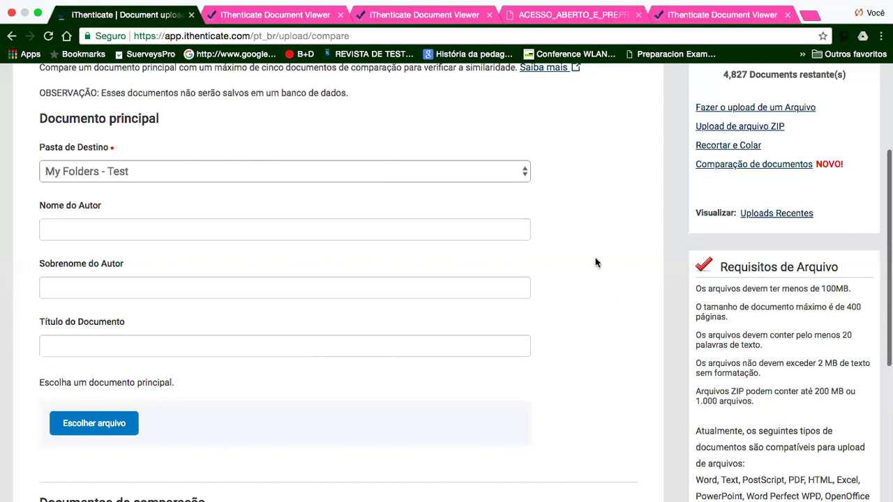
pyautogui.scroll(3, 595, 258)
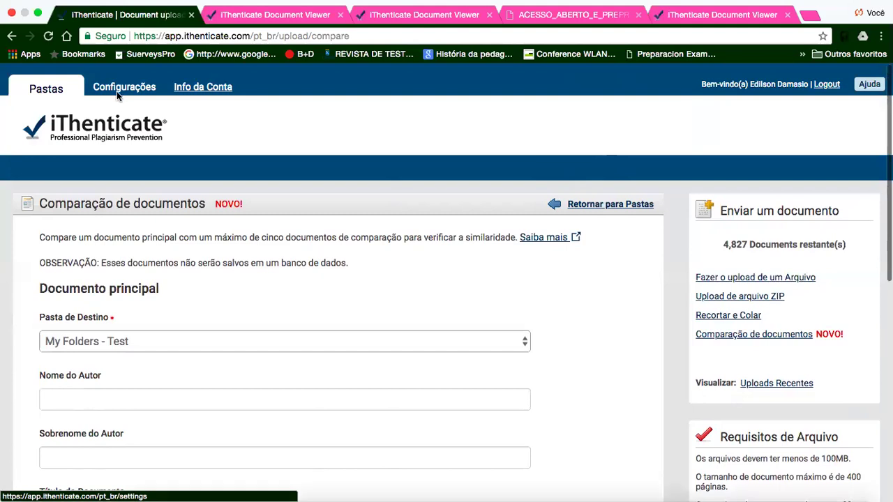
pyautogui.hotkey('ctrl', 'Up')
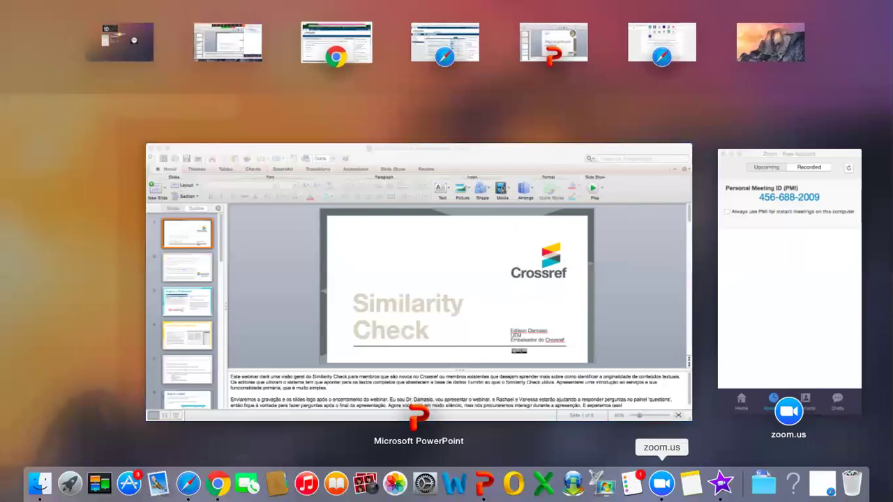
# - Bring the Zoom window forward beside the Similarity Check PowerPoint deck
pyautogui.click(661, 483)
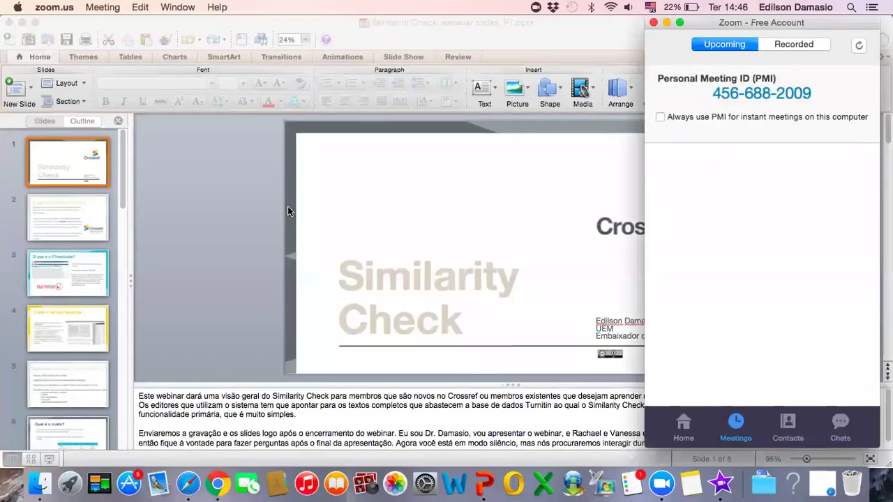